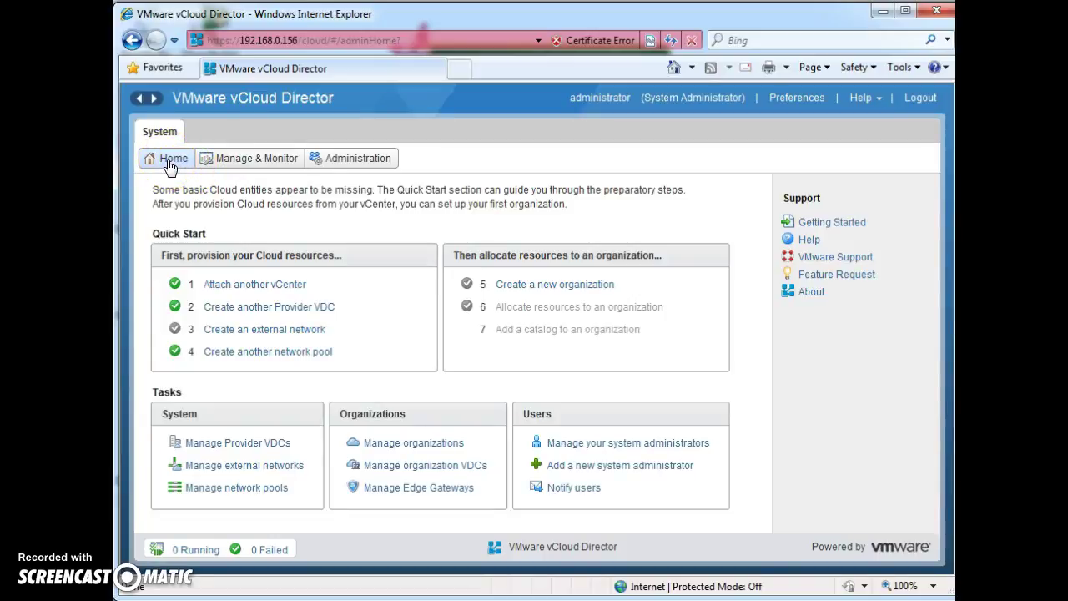
Step: Go from Home to the Manage & Monitor Organizations list, which shows 0 organizations
left_click(169, 164)
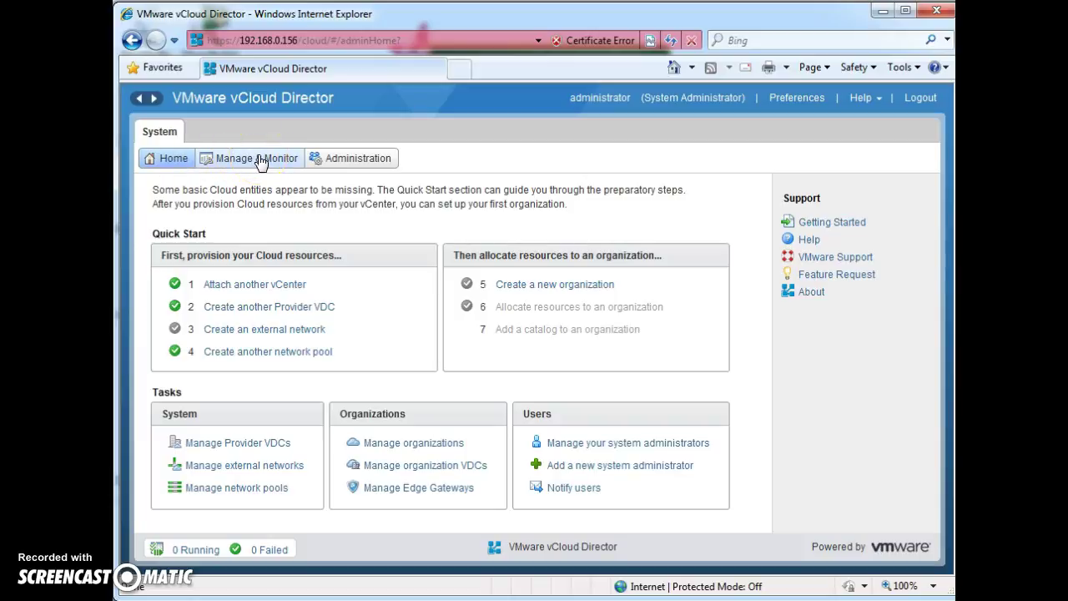
left_click(256, 162)
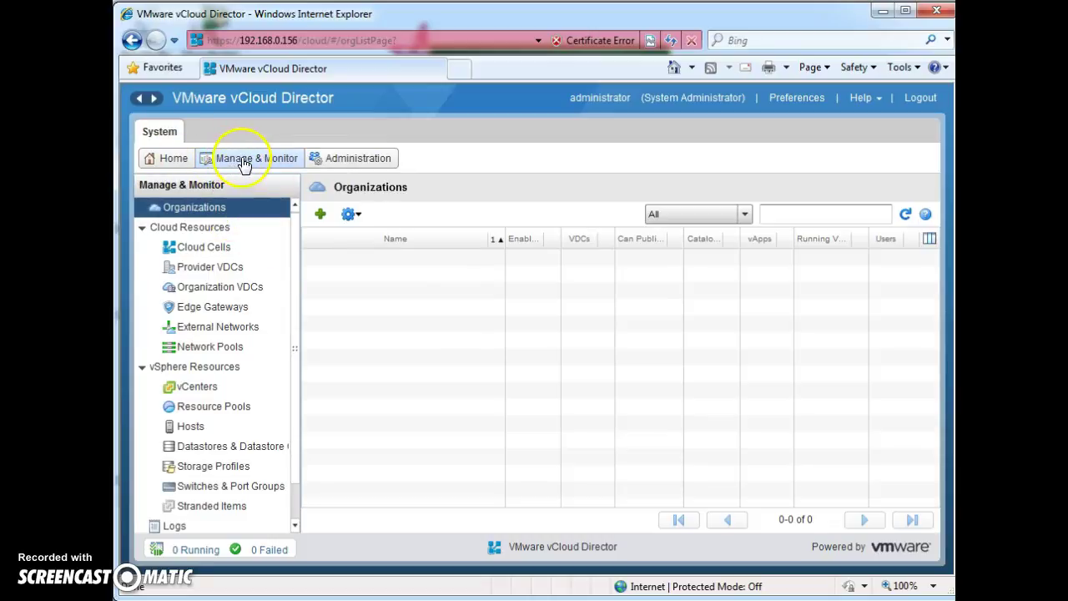
Step: Show the Provider VDCs list under Manage & Monitor
left_click(171, 161)
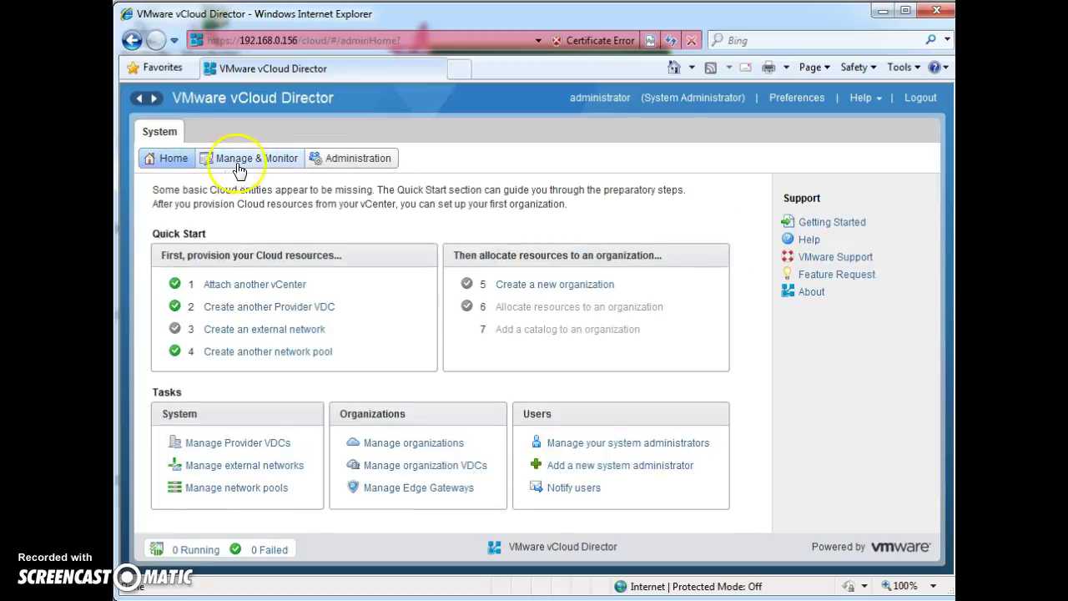
left_click(249, 161)
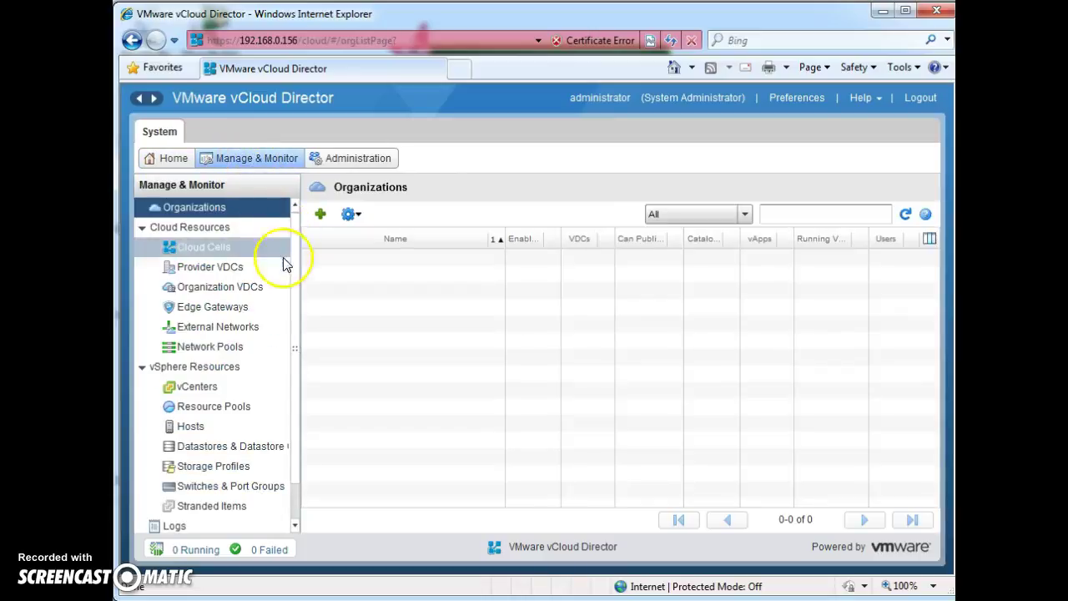
left_click(257, 279)
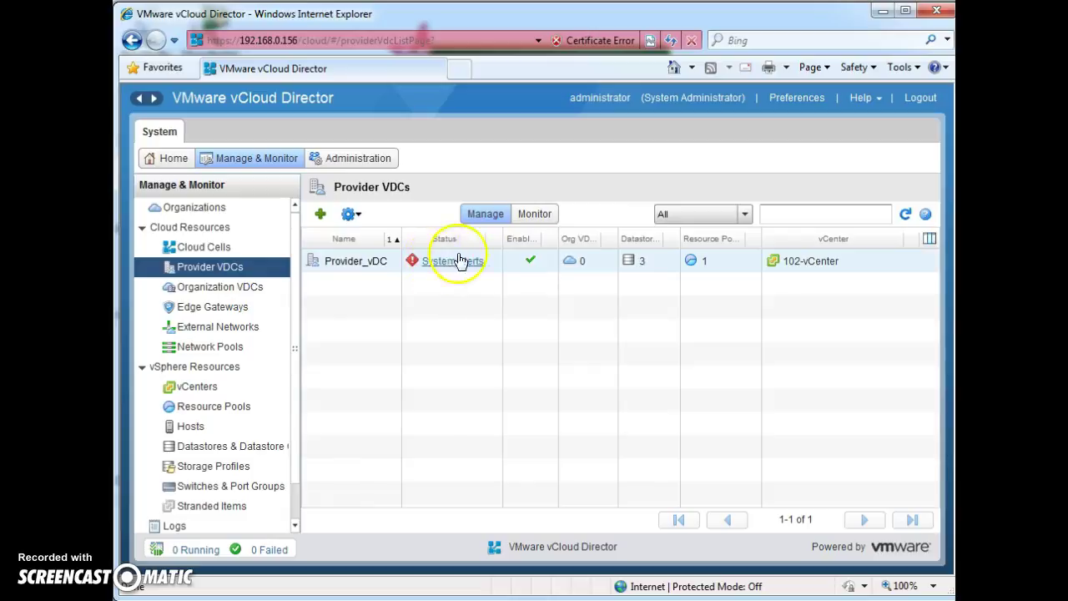
Step: Select Provider_vDC and bring up its Actions menu
left_click(349, 264)
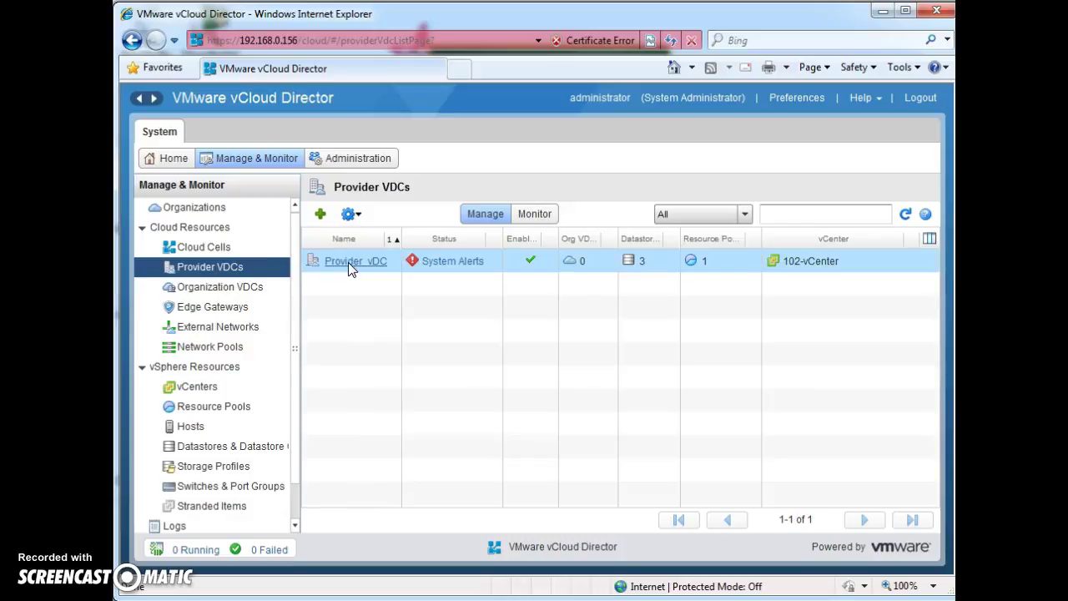
right_click(349, 264)
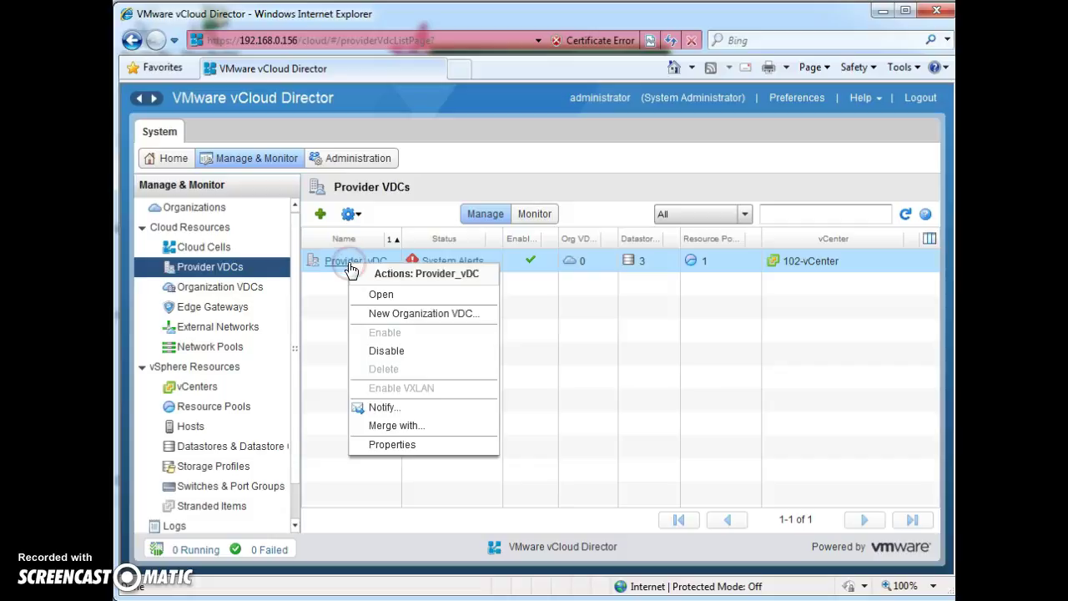
left_click(410, 357)
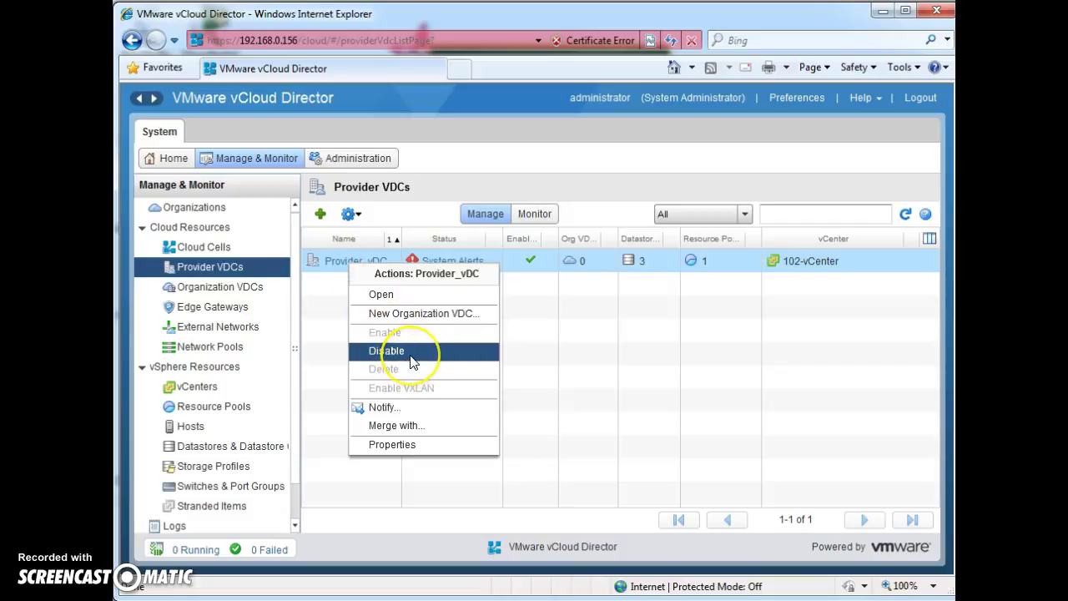
left_click(338, 308)
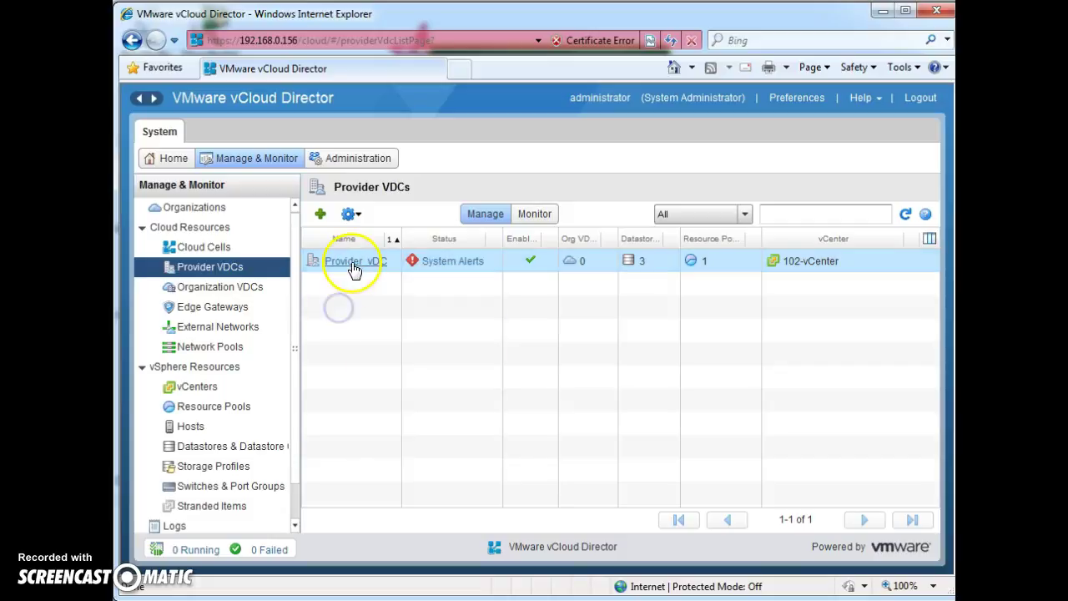
right_click(354, 265)
left_click(339, 281)
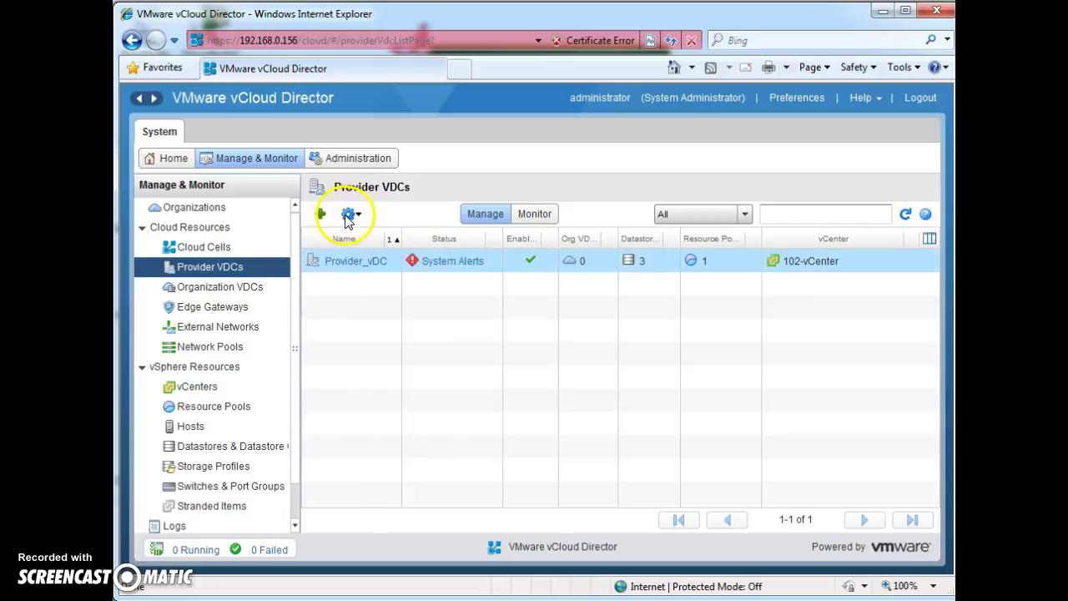
left_click(358, 216)
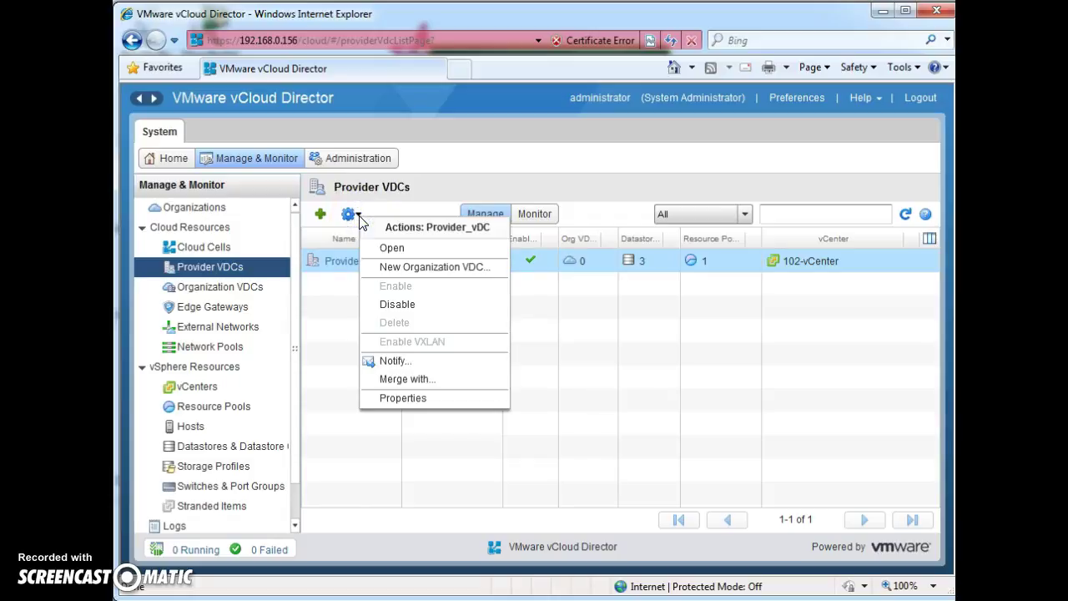
right_click(544, 266)
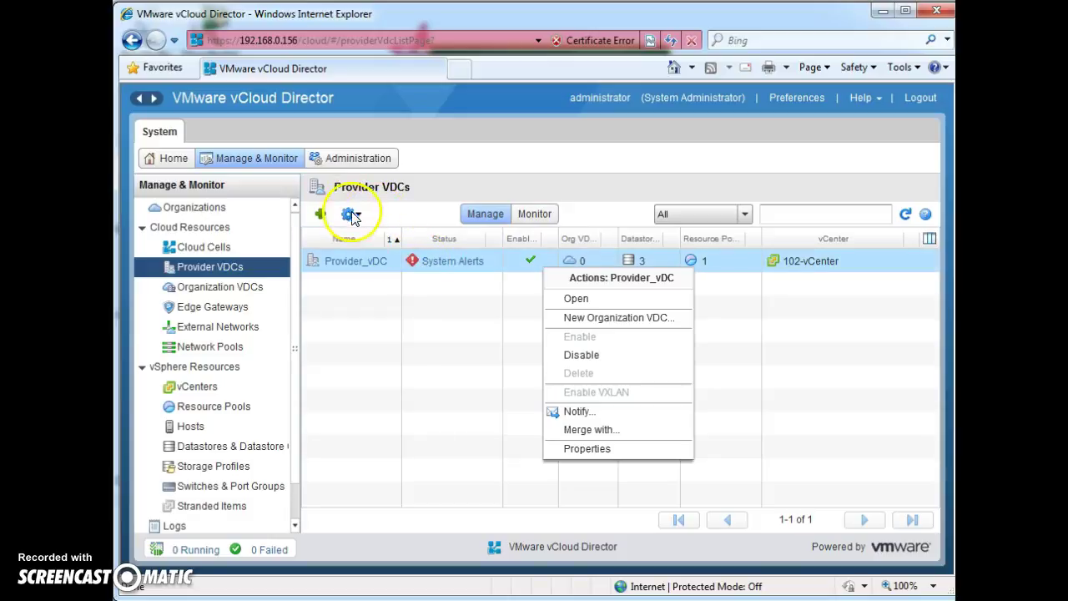
Step: Disable Provider_vDC, then delete it, confirming both prompts with Yes
left_click(580, 368)
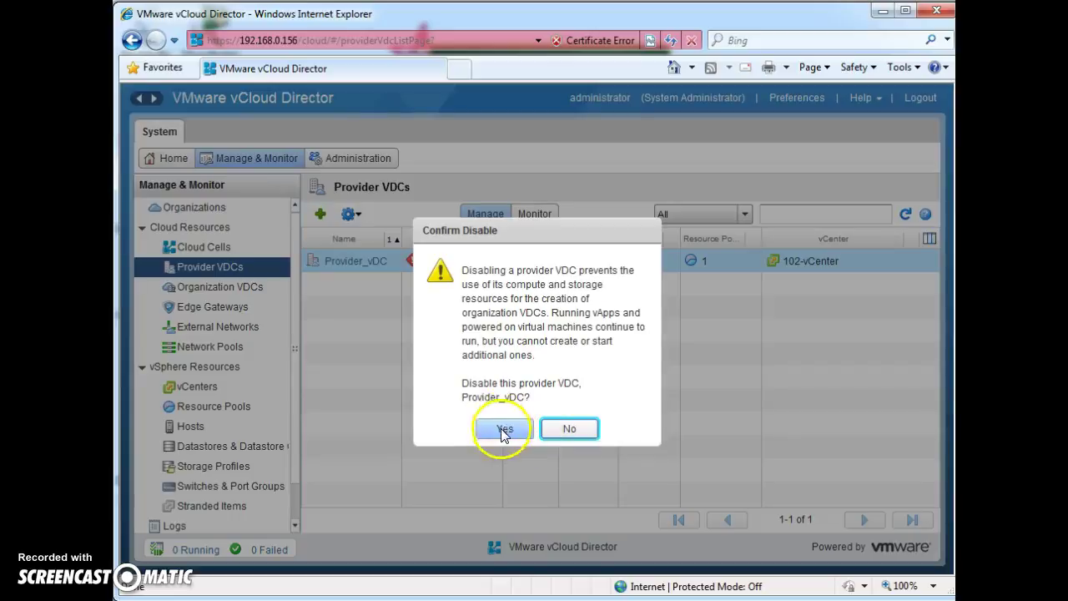
left_click(501, 430)
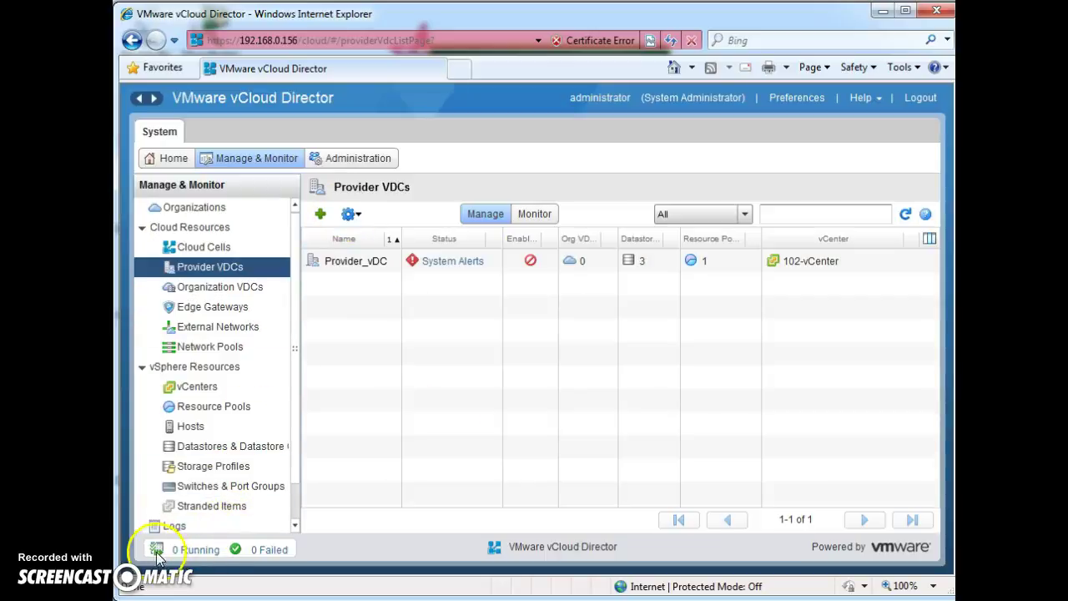
right_click(392, 265)
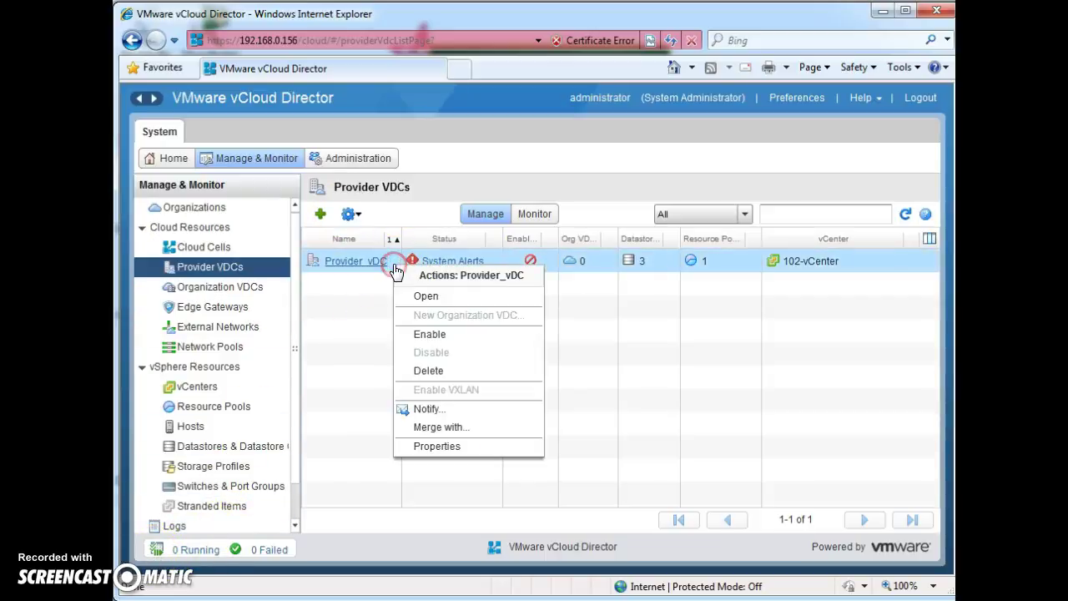
left_click(439, 372)
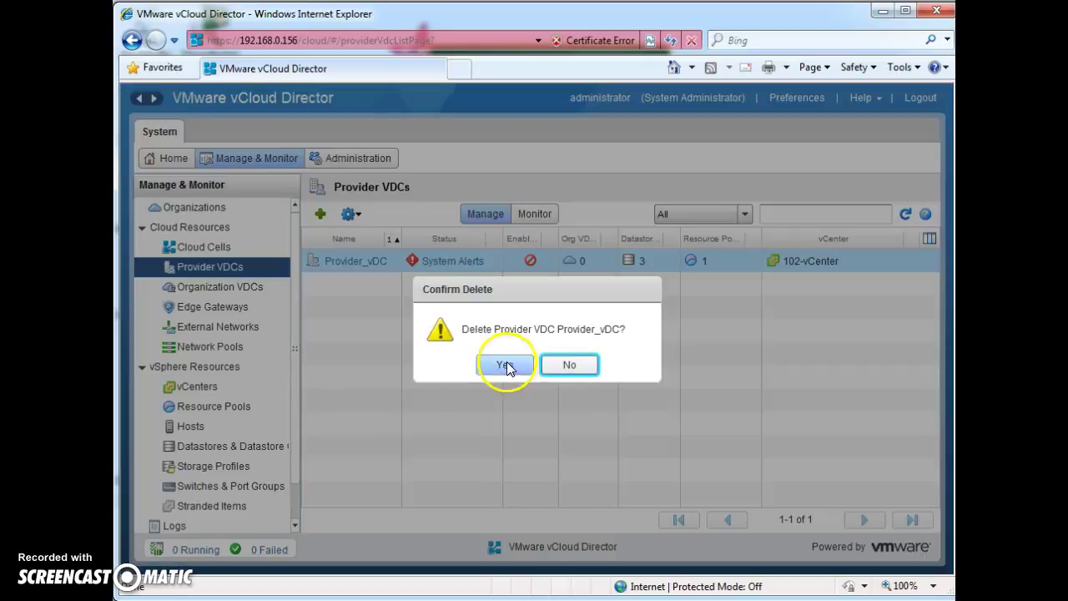
left_click(505, 368)
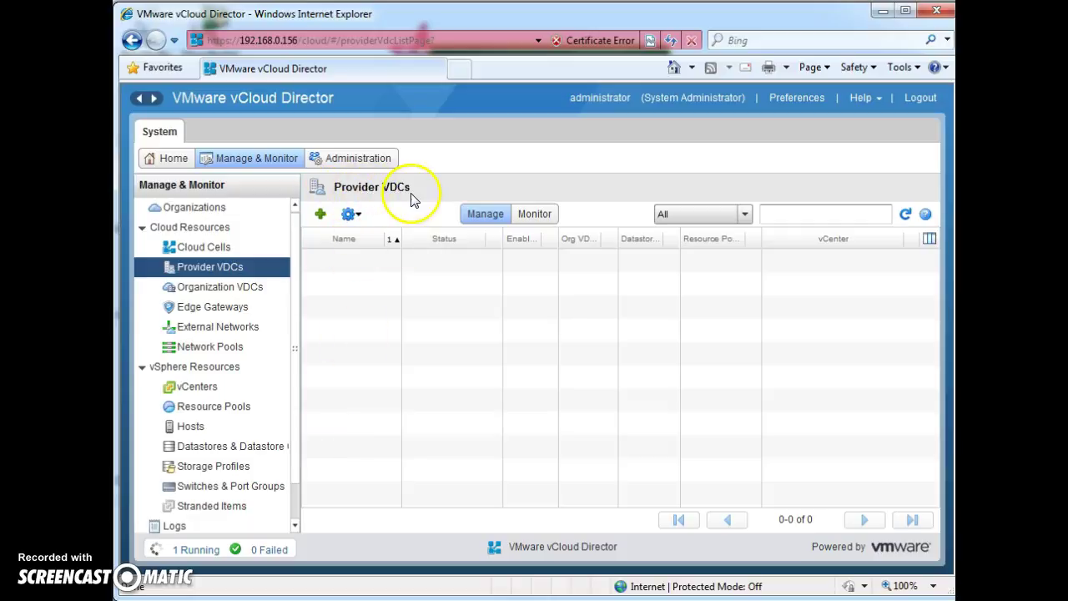
Step: Start a new provider VDC named Provider_vDC with Hardware Version 9 as the highest supported
left_click(320, 214)
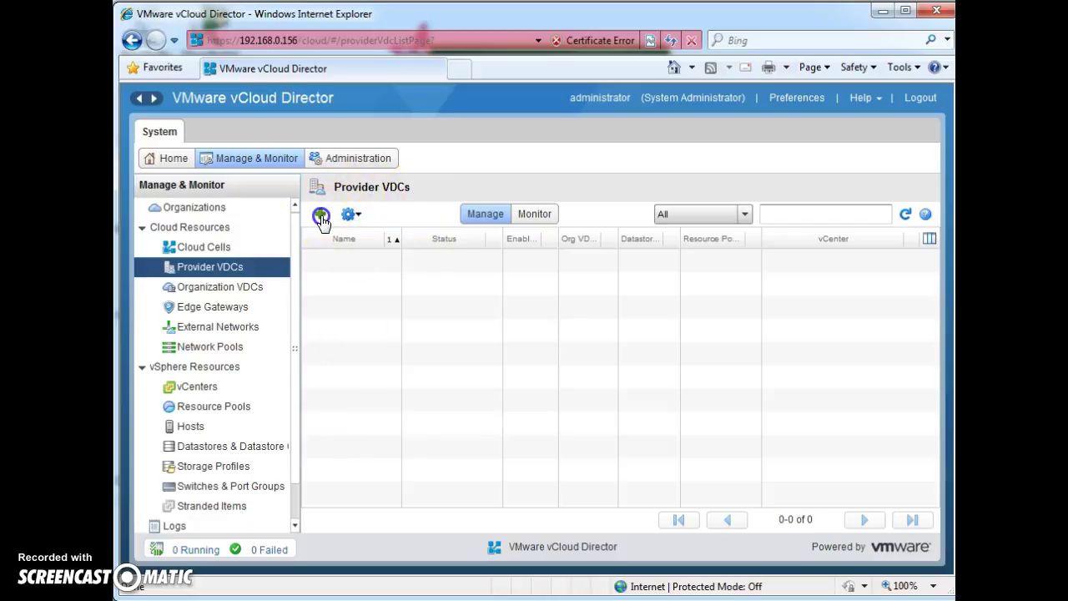
left_click(394, 220)
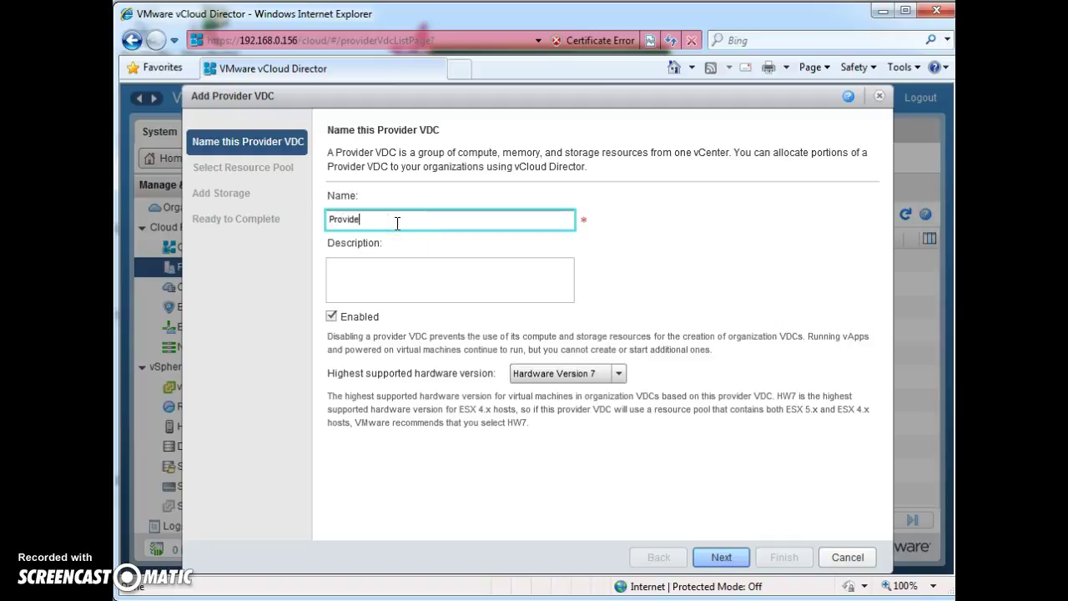
key("Tab")
left_click(562, 373)
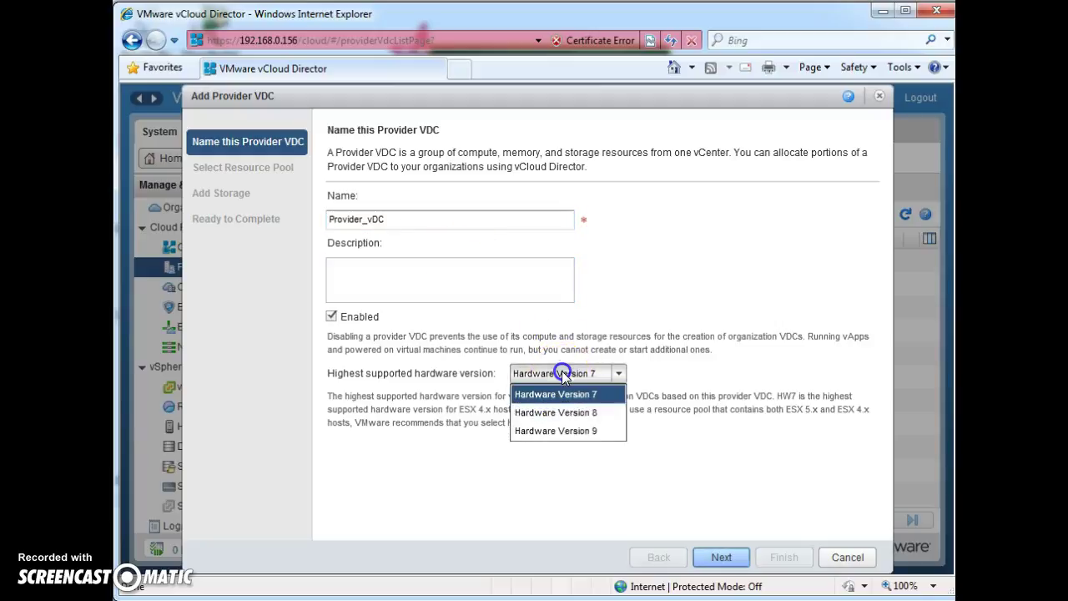
left_click(594, 430)
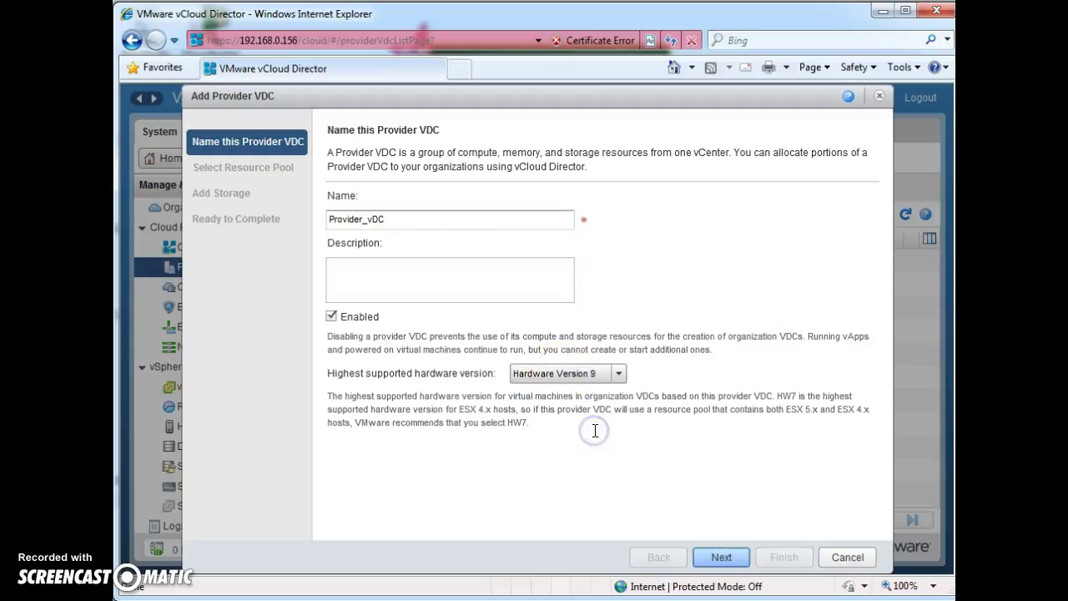
left_click(721, 556)
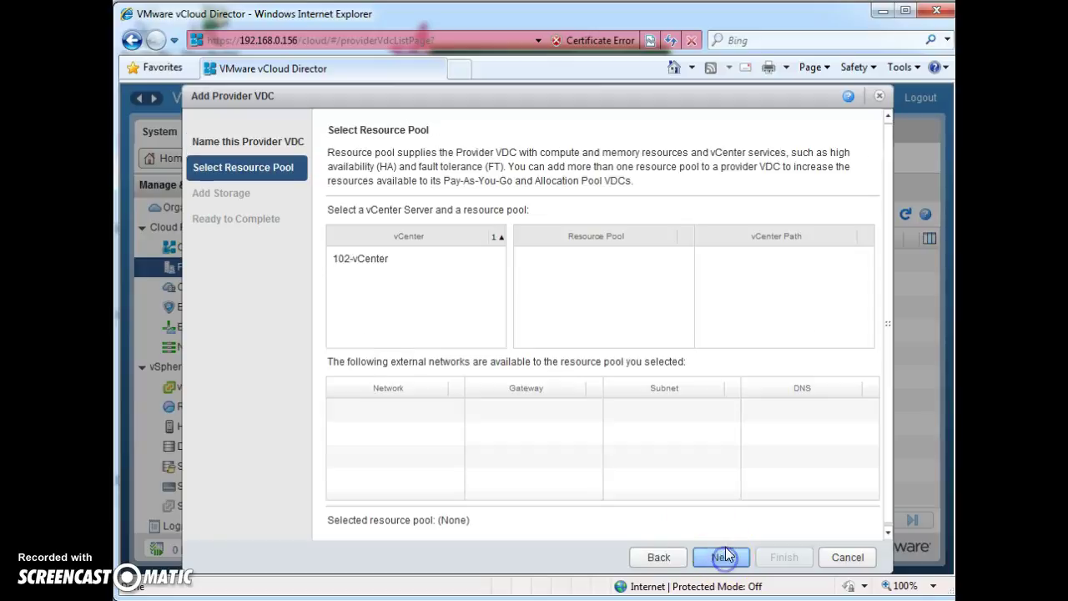
Step: Use the 102-vCenter 'Grafted from ESXi3' resource pool and add the (Any) storage profile
left_click(368, 260)
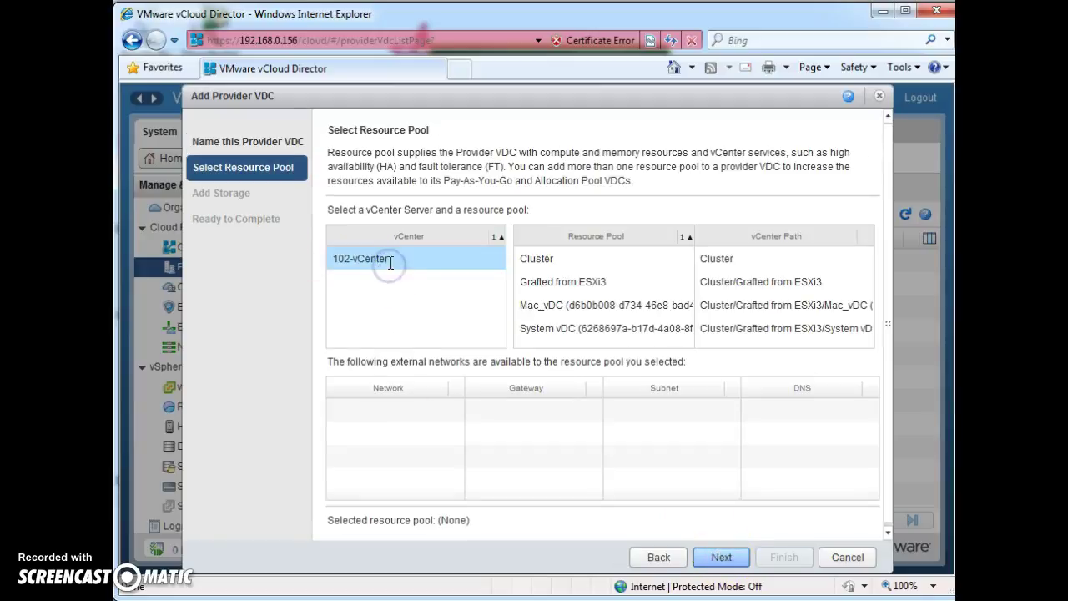
left_click(544, 282)
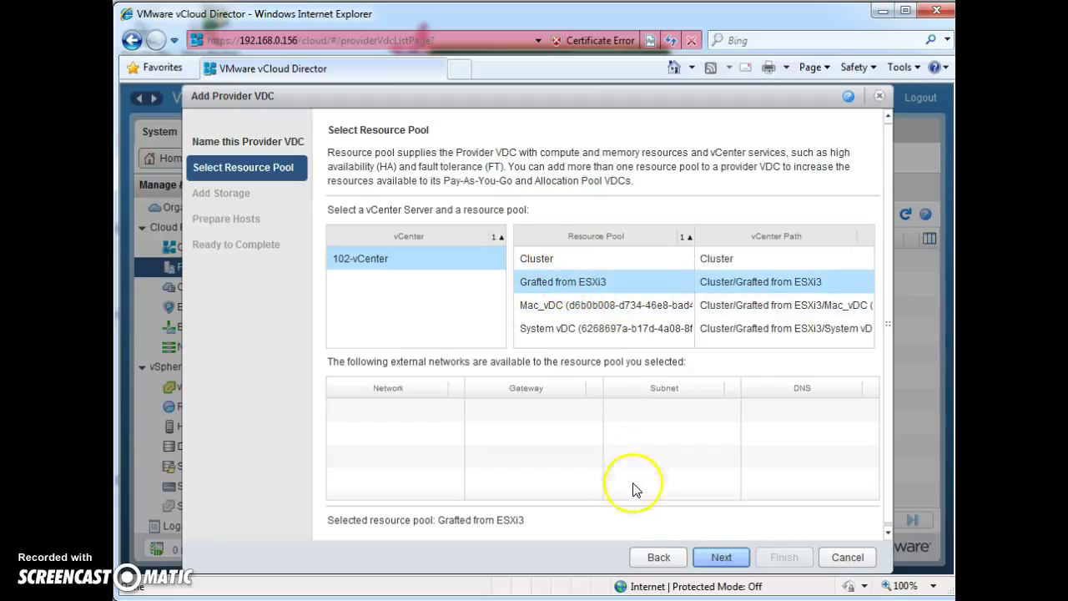
left_click(726, 558)
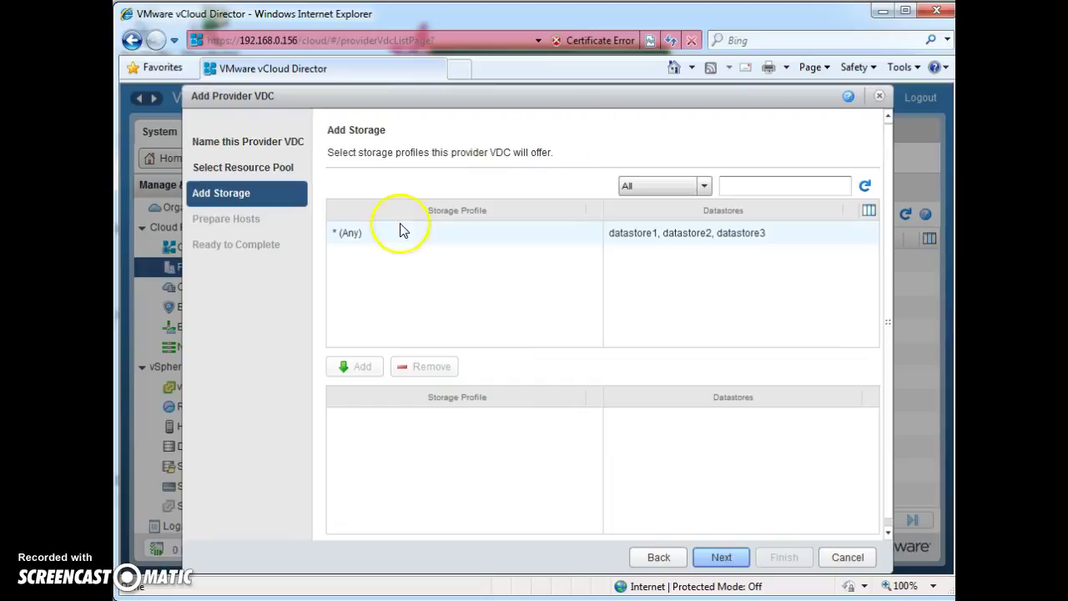
left_click(375, 237)
left_click(354, 366)
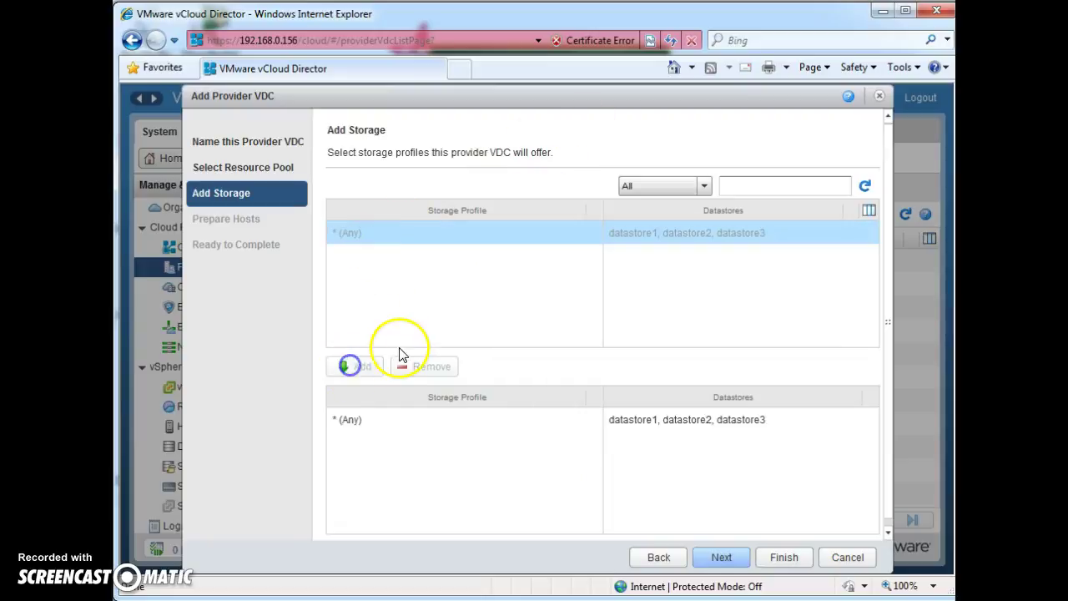
left_click(723, 557)
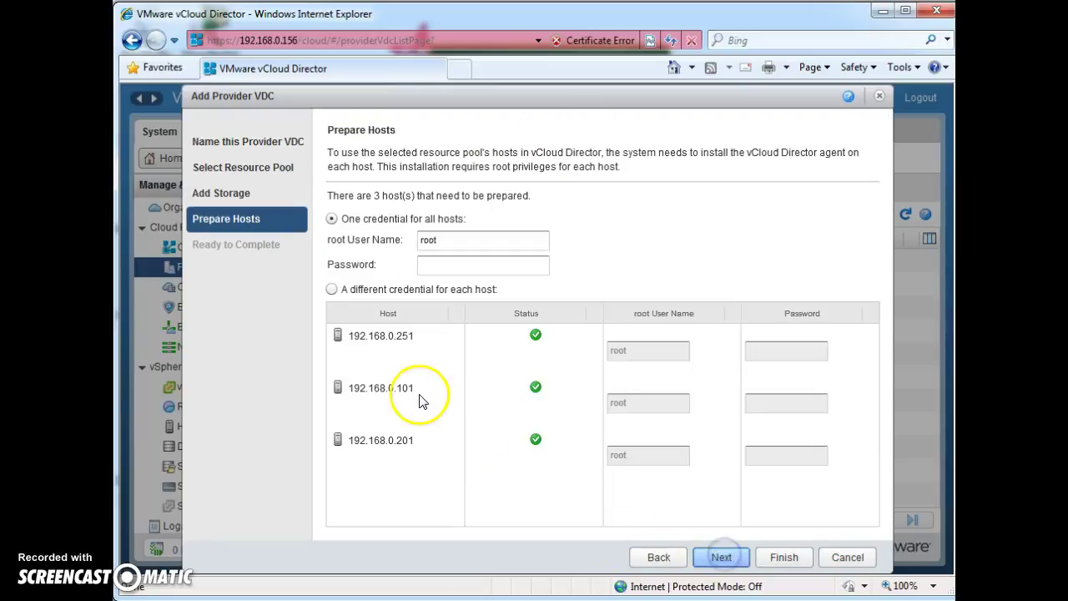
Step: Enter the shared root password for the hosts and finish creating the provider VDC
left_click(443, 267)
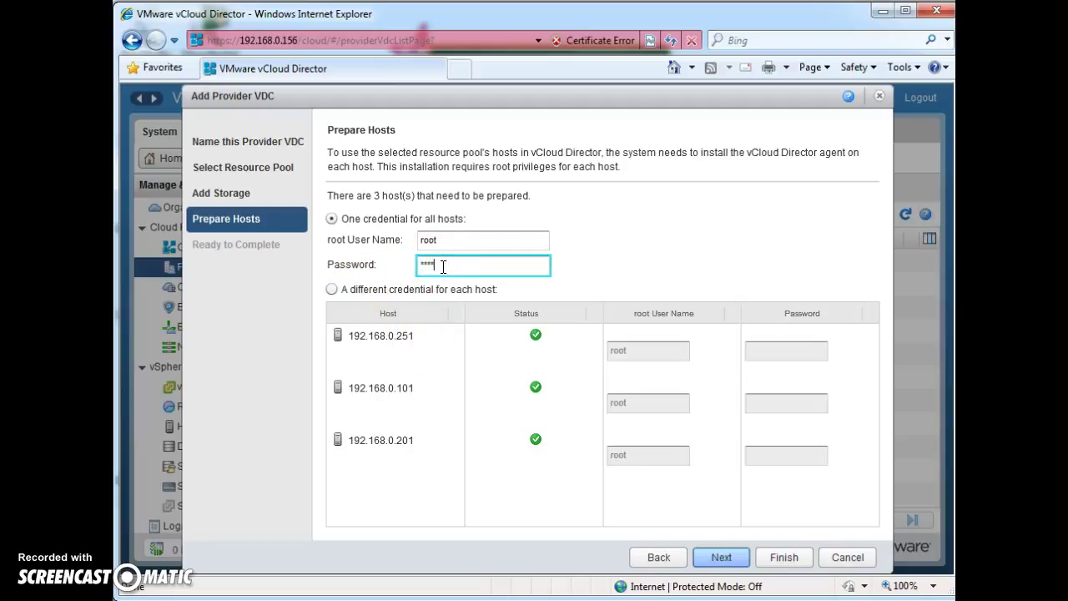
left_click(721, 557)
left_click(783, 557)
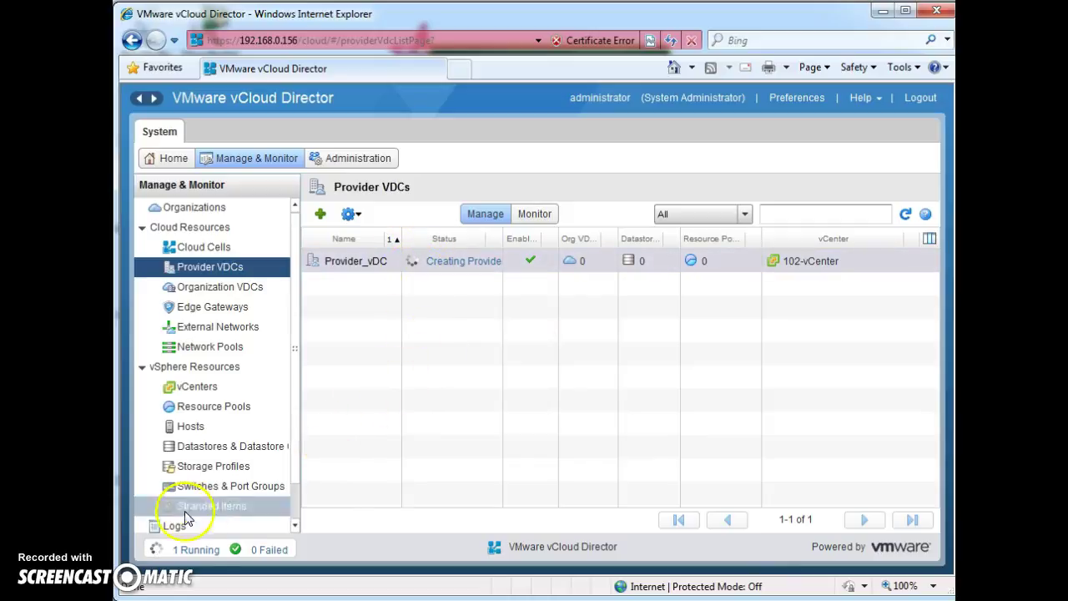
Step: Start a new organization named Mac with full name MacDonald's Fastfood
left_click(195, 207)
left_click(322, 217)
left_click(356, 222)
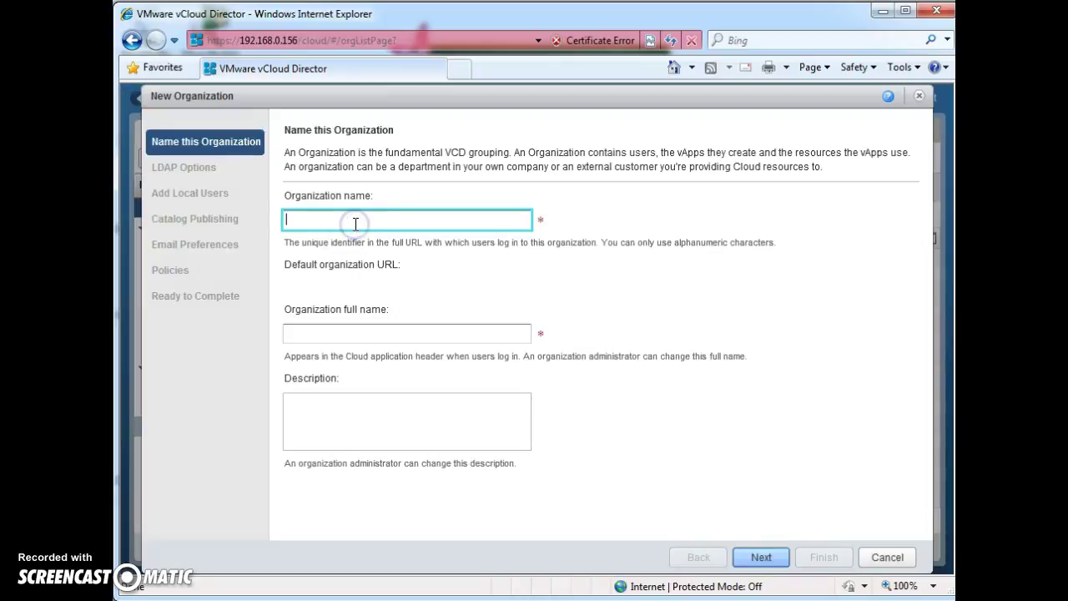
type("Mac")
left_click(368, 335)
type("M")
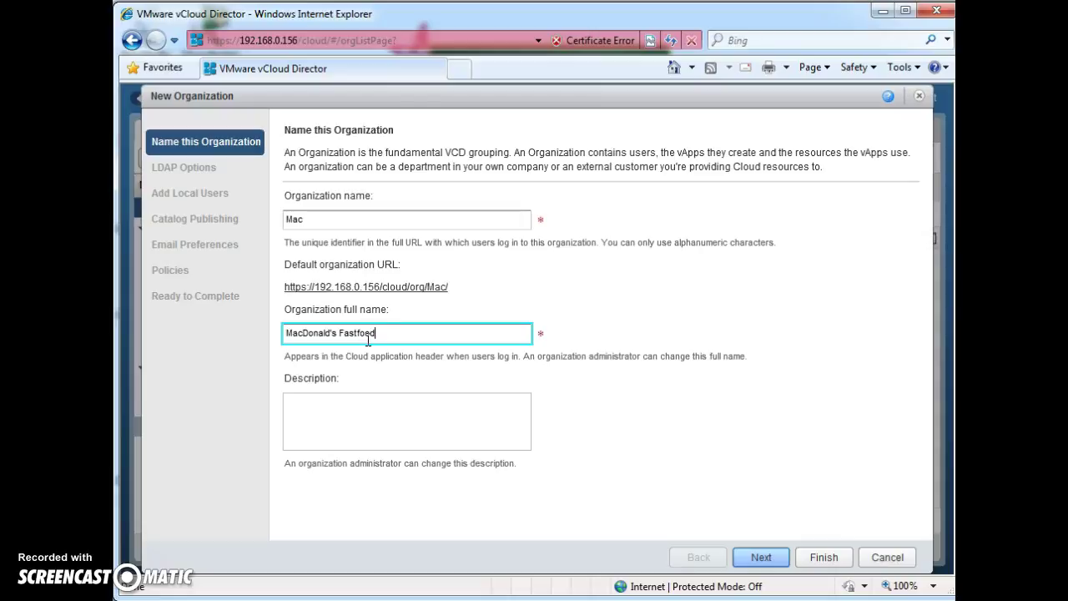
Step: Copy the default organization URL and move on to LDAP options
left_click(383, 344)
left_click(445, 287)
left_click_drag(445, 287, 290, 289)
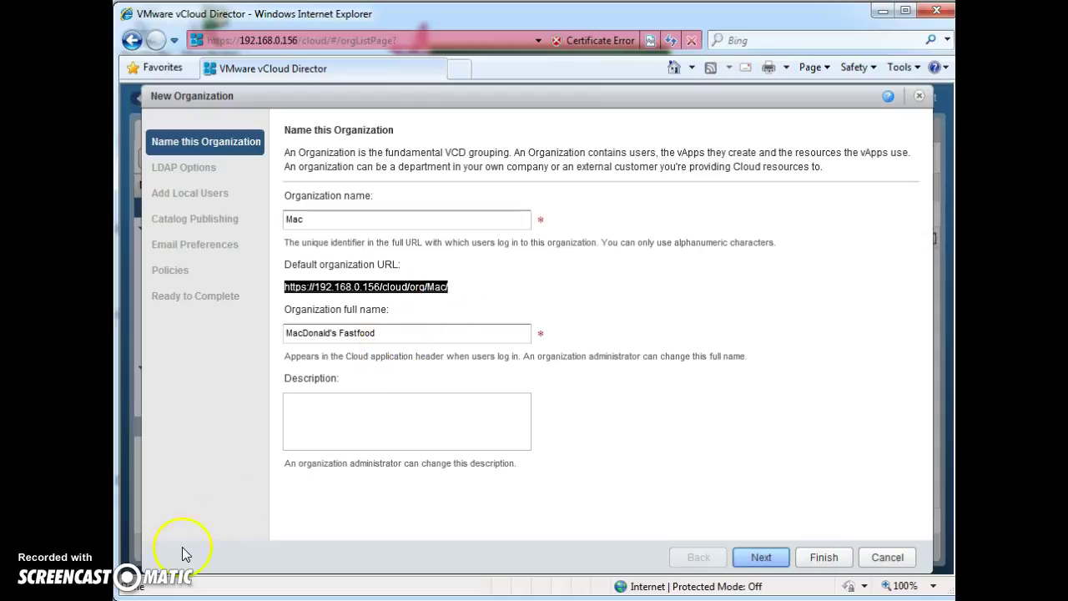
left_click(753, 556)
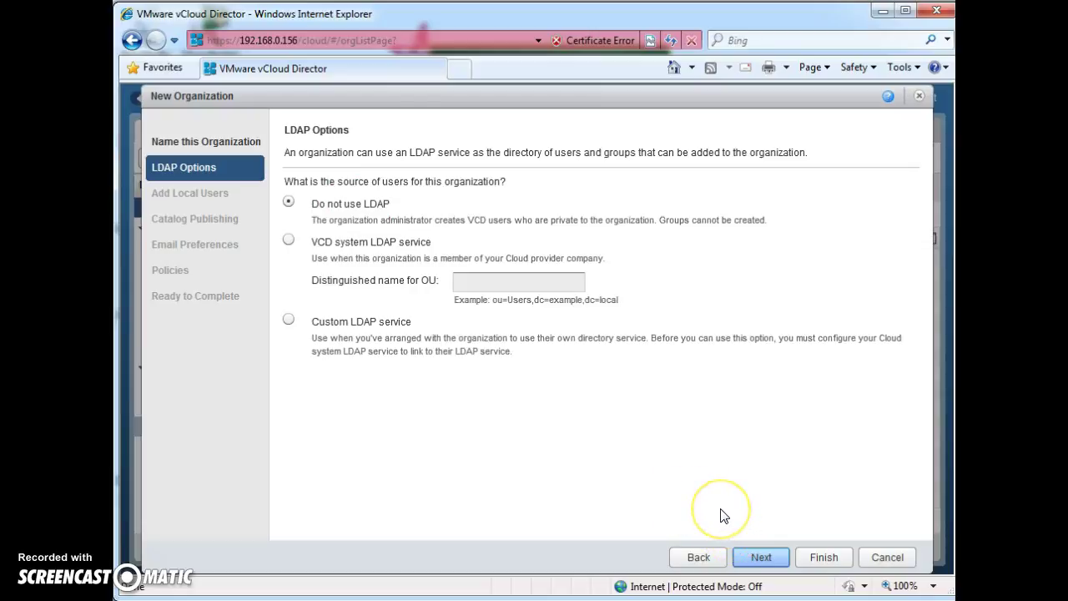
Step: Keep 'Do not use LDAP' for the Mac organization
left_click(595, 498)
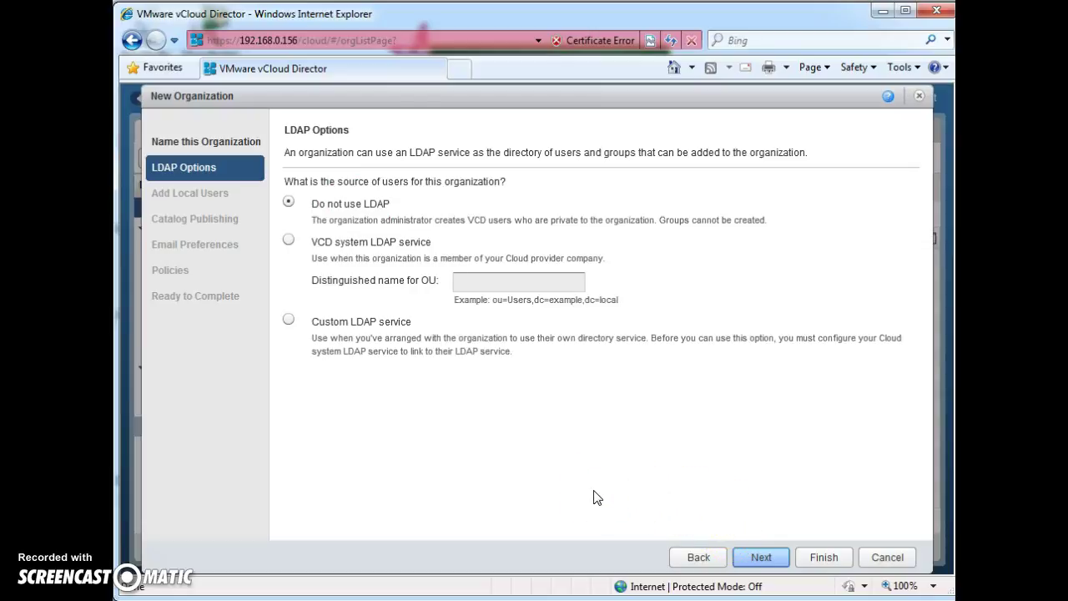
left_click(618, 477)
left_click(765, 553)
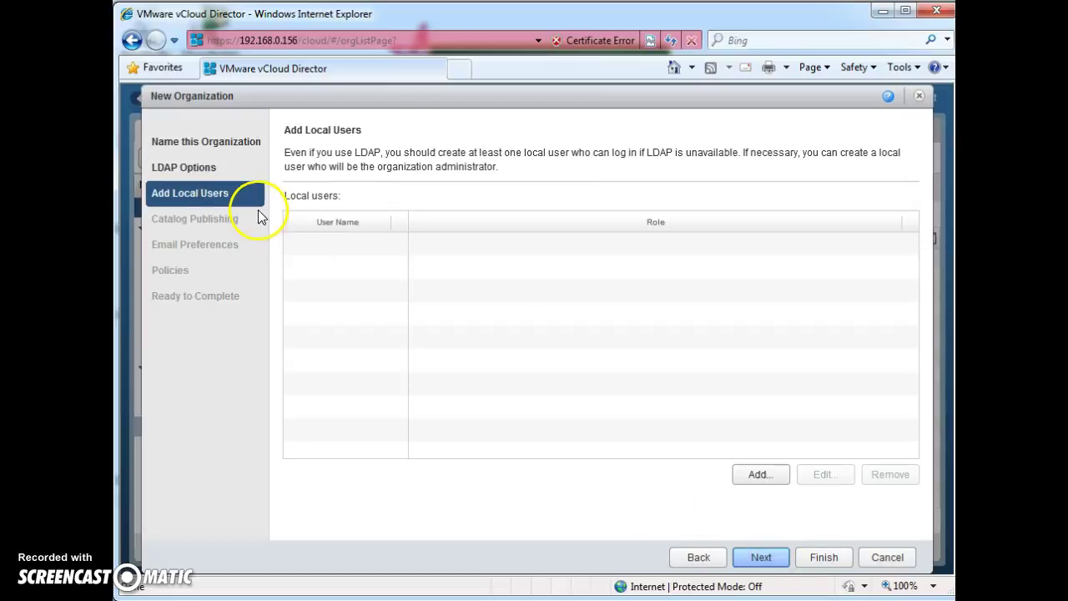
Step: Add local user Mac_admin with a password and the Organization Administrator role
left_click(751, 478)
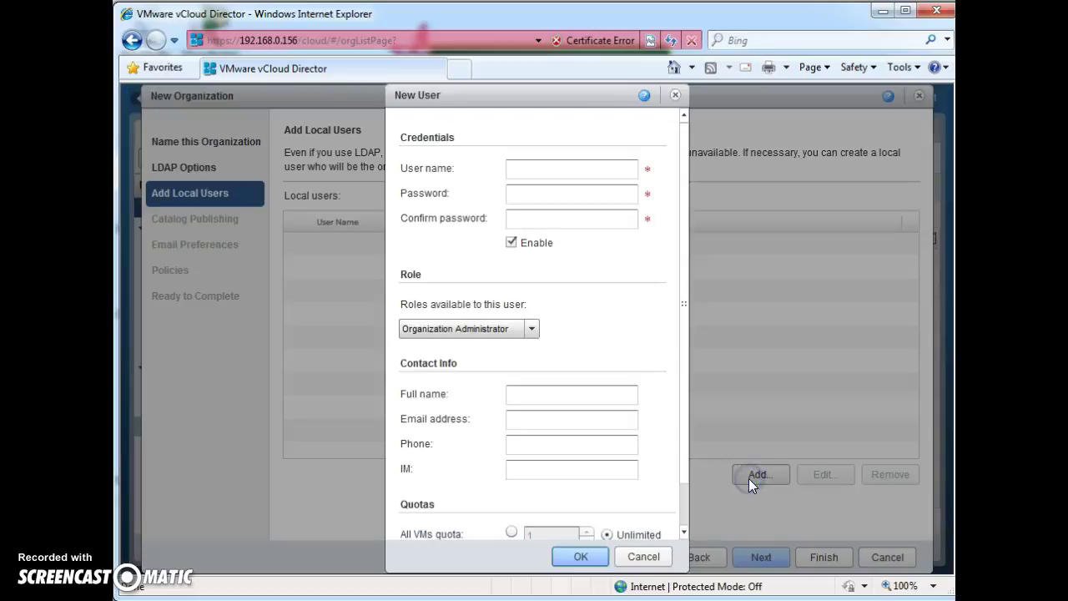
left_click(552, 166)
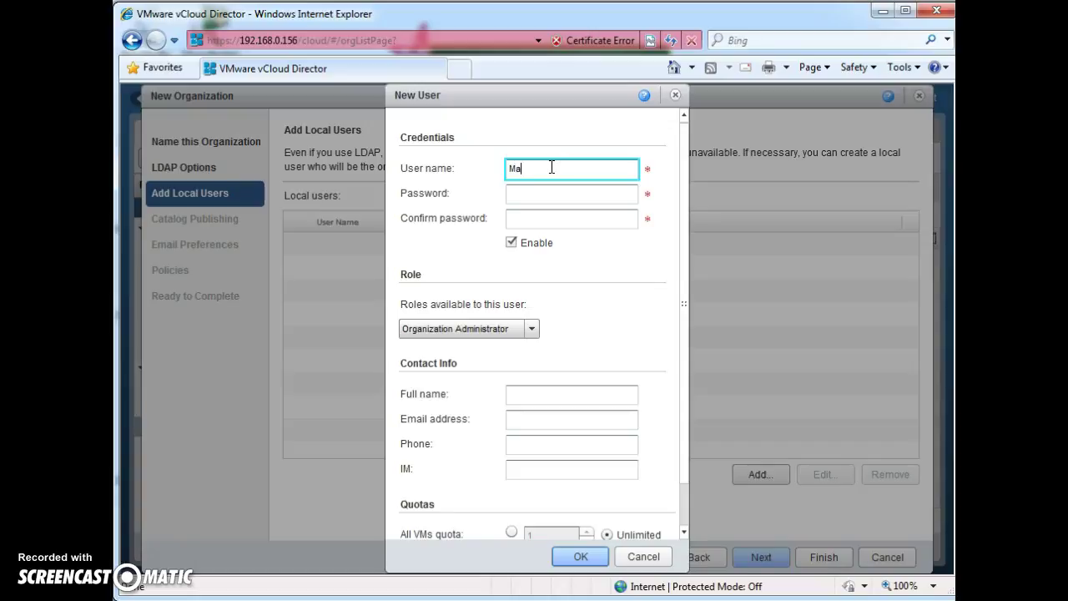
key("Tab")
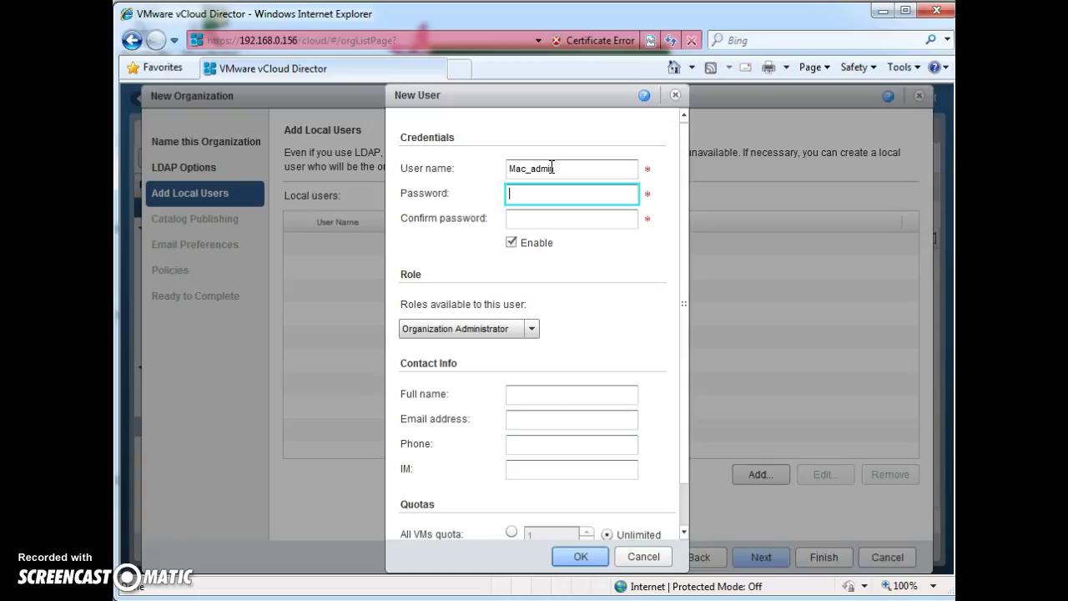
type("P@ssw0rd")
key("Tab")
type("P@ssw0rd")
left_click(575, 216)
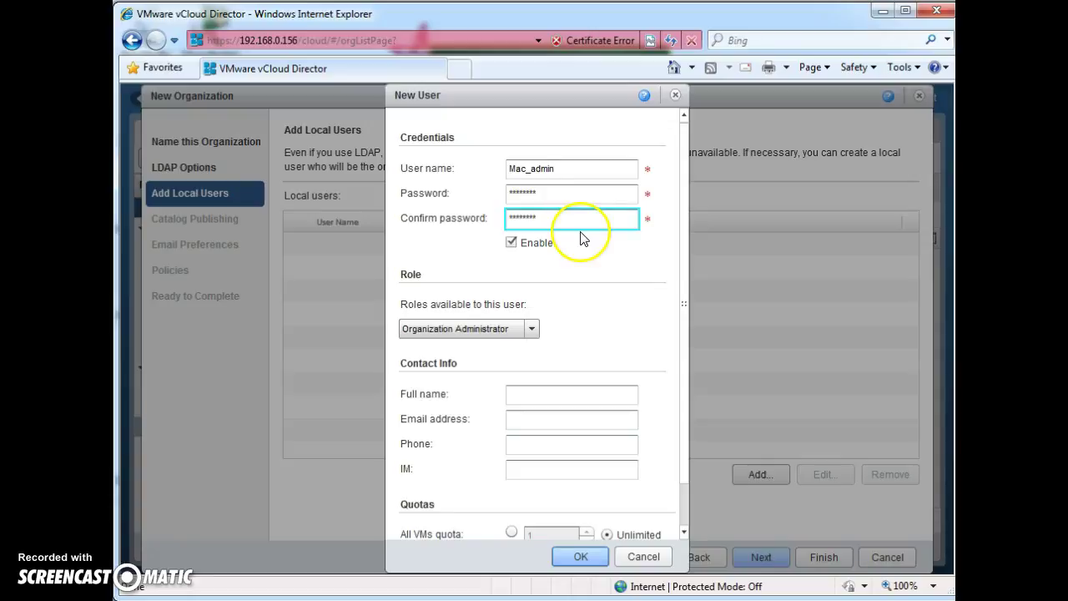
left_click(602, 557)
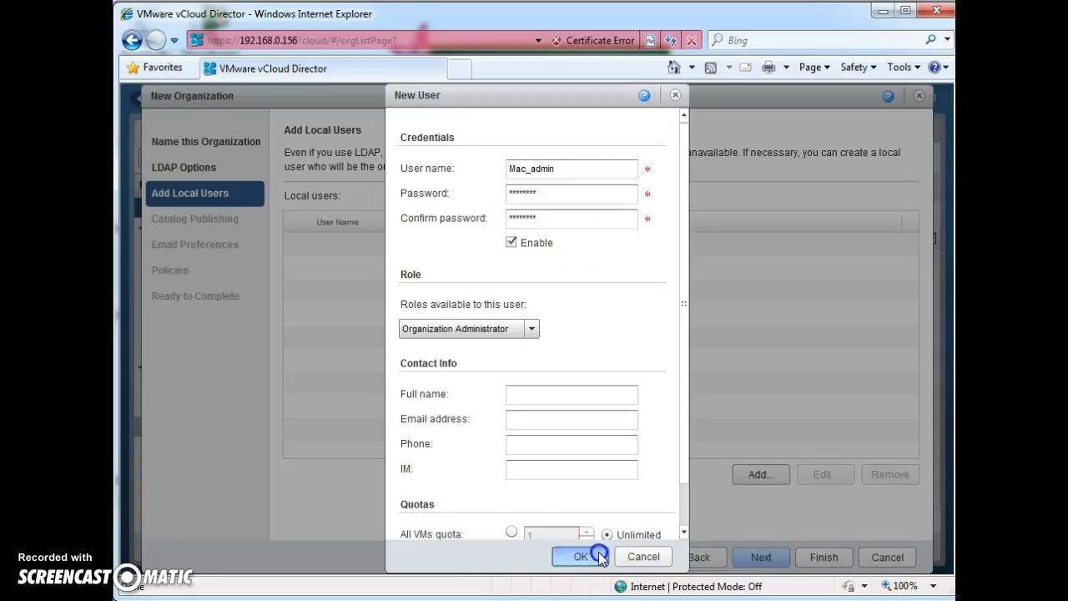
left_click(367, 252)
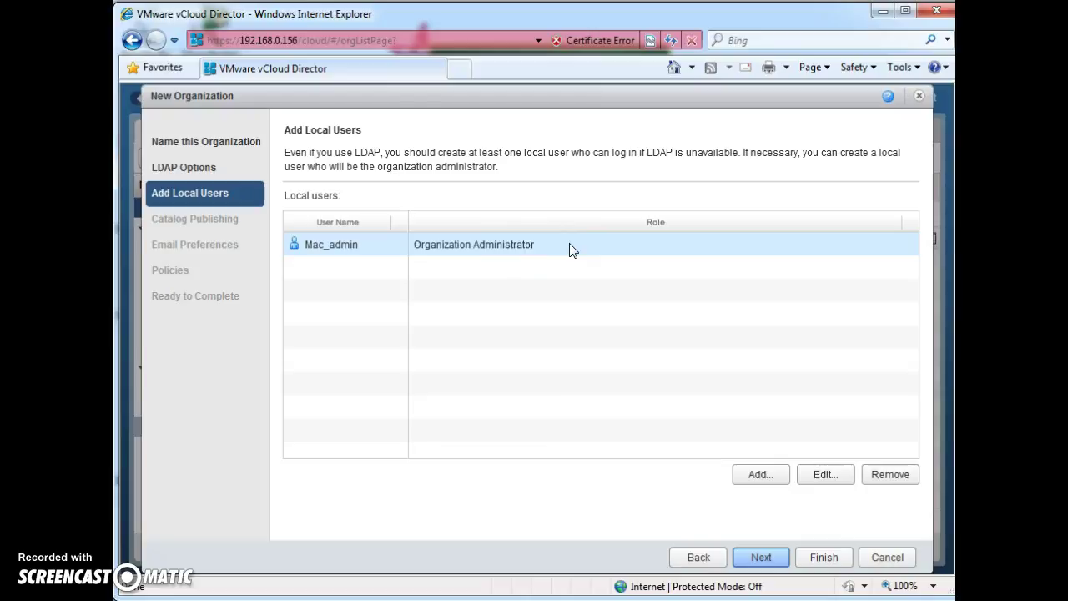
Step: Finish creating the Mac organization with its one user, then begin another new organization
left_click(460, 253)
left_click(579, 231)
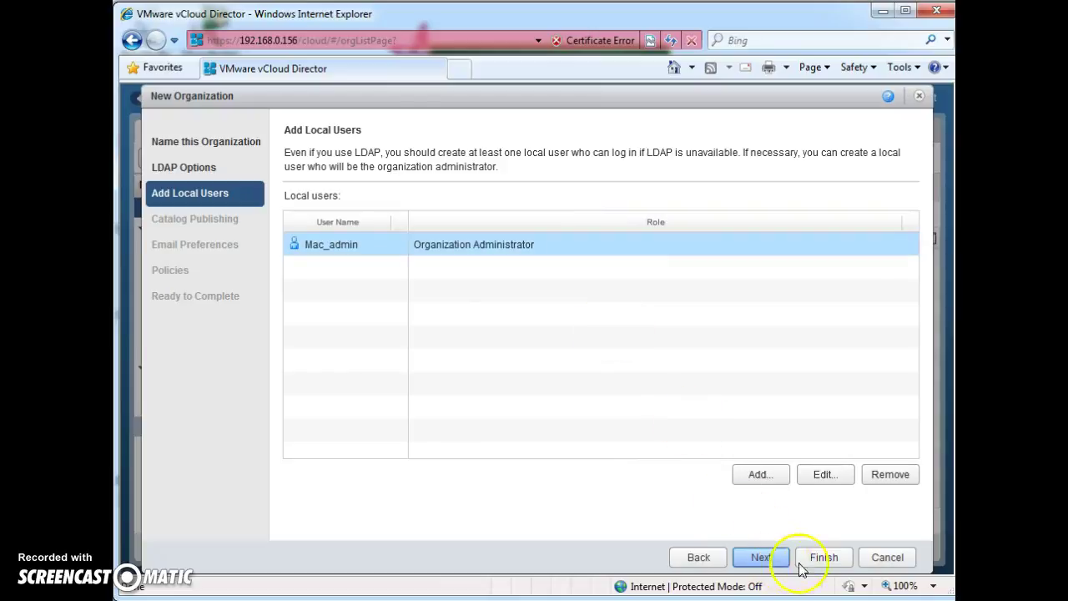
left_click(825, 558)
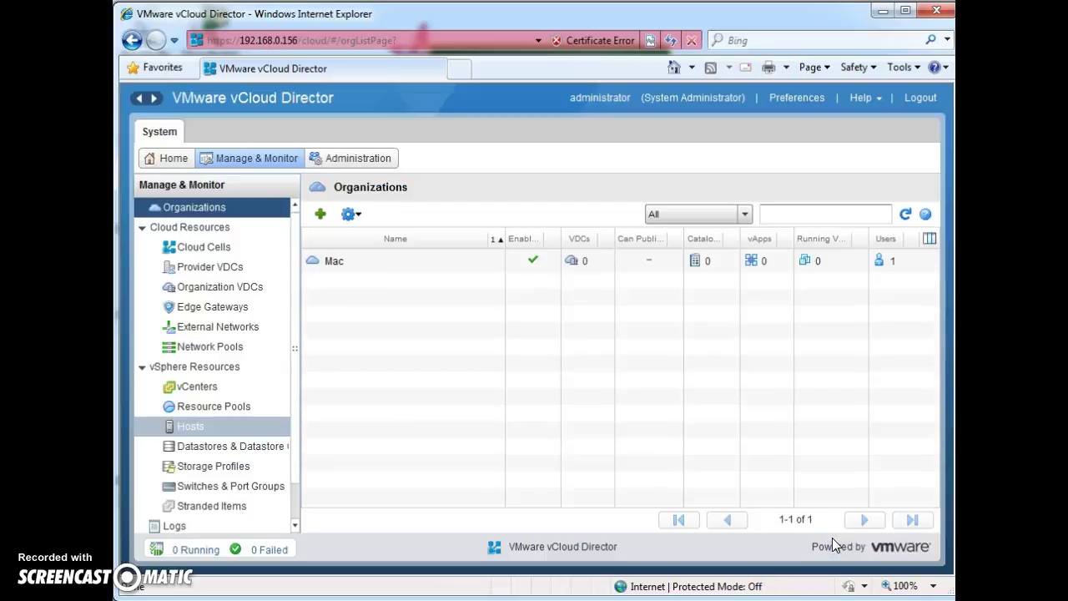
left_click(682, 486)
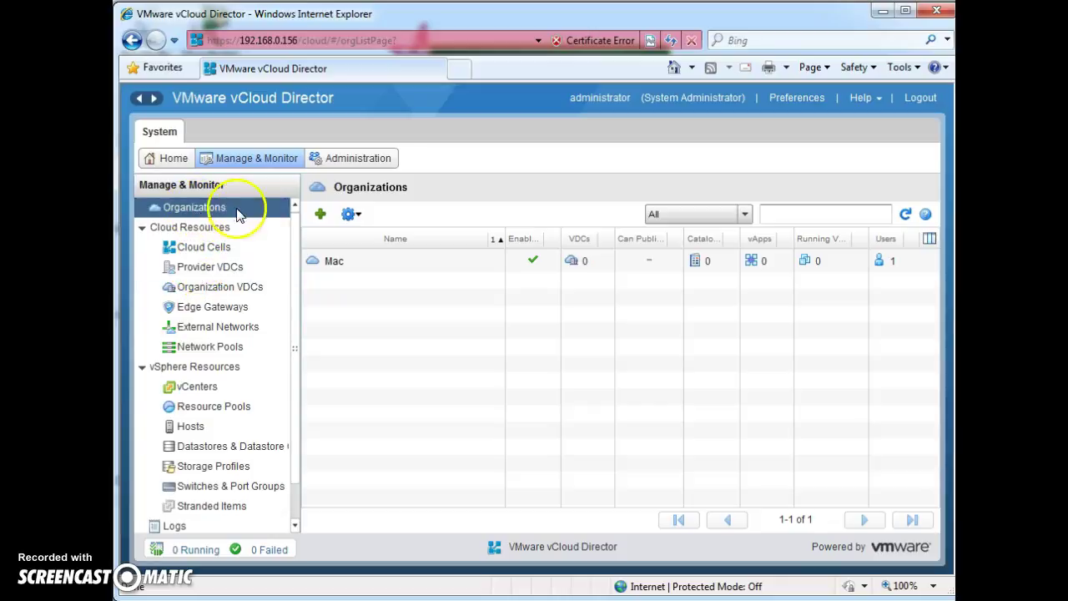
left_click(321, 216)
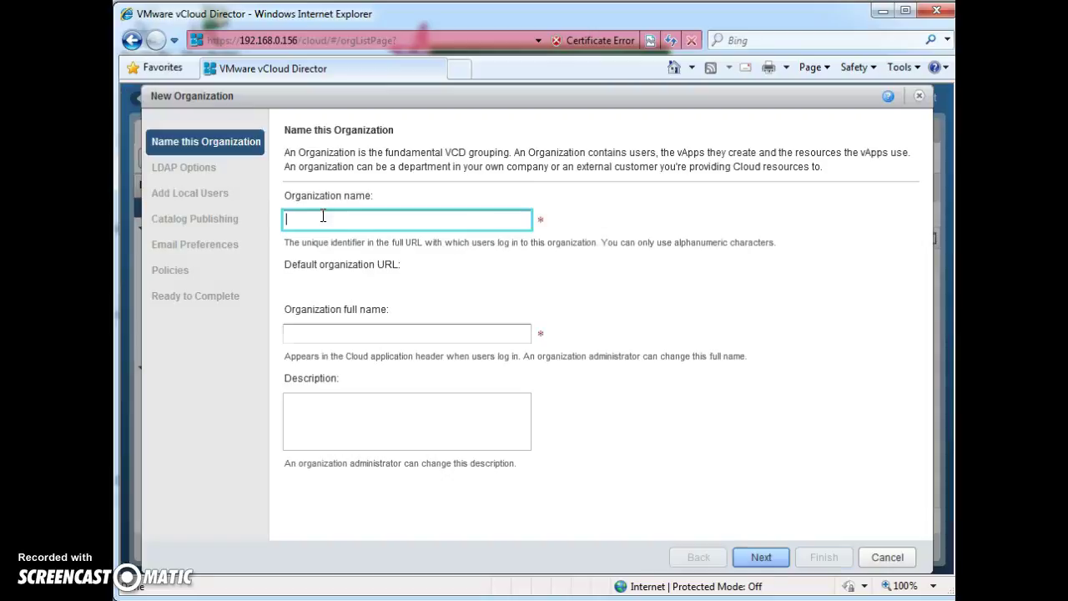
Step: Name the organization BK with full name Burger King and leave LDAP unused
left_click(331, 219)
type("BK")
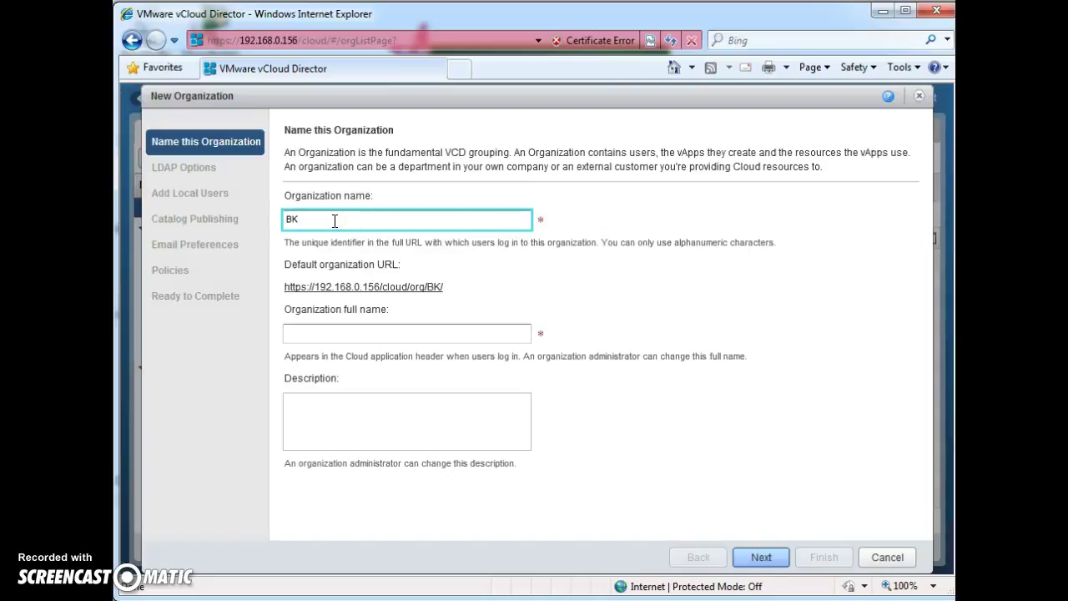
left_click_drag(443, 286, 277, 294)
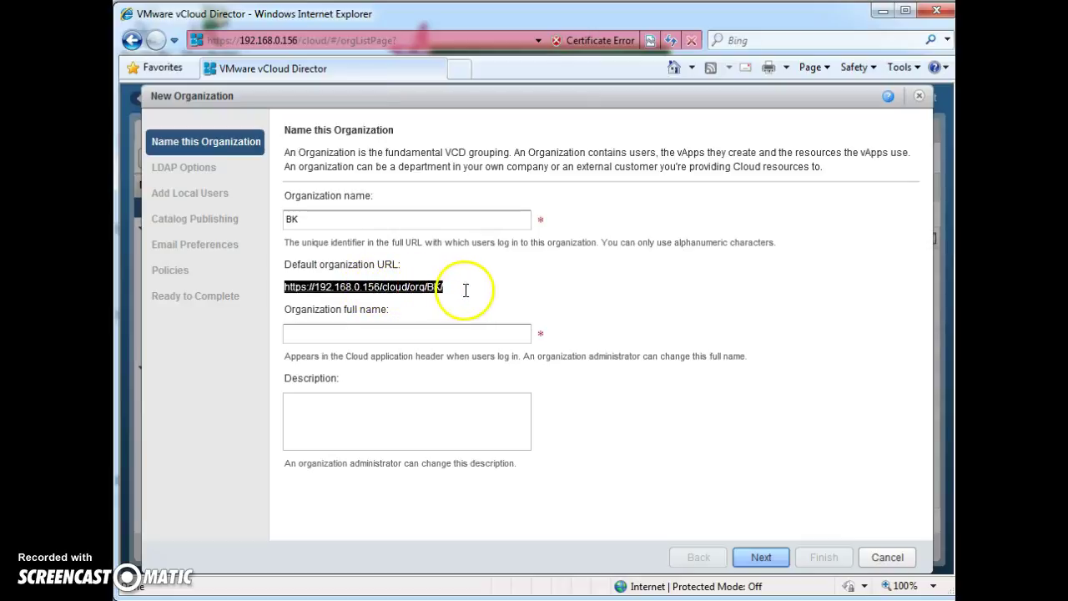
left_click(339, 335)
type("Bu")
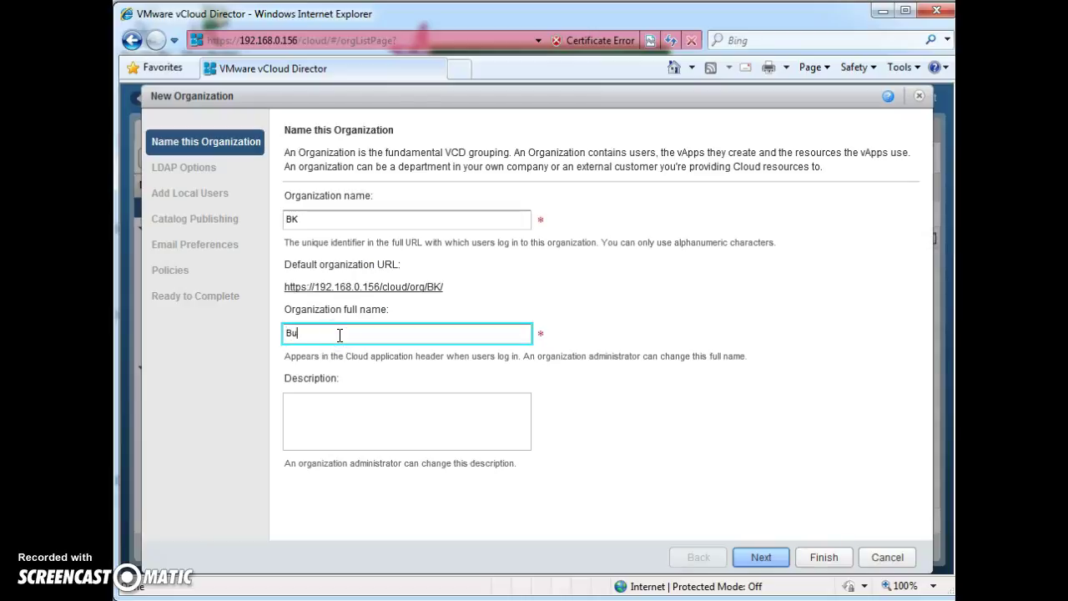
type("rger King")
left_click(763, 556)
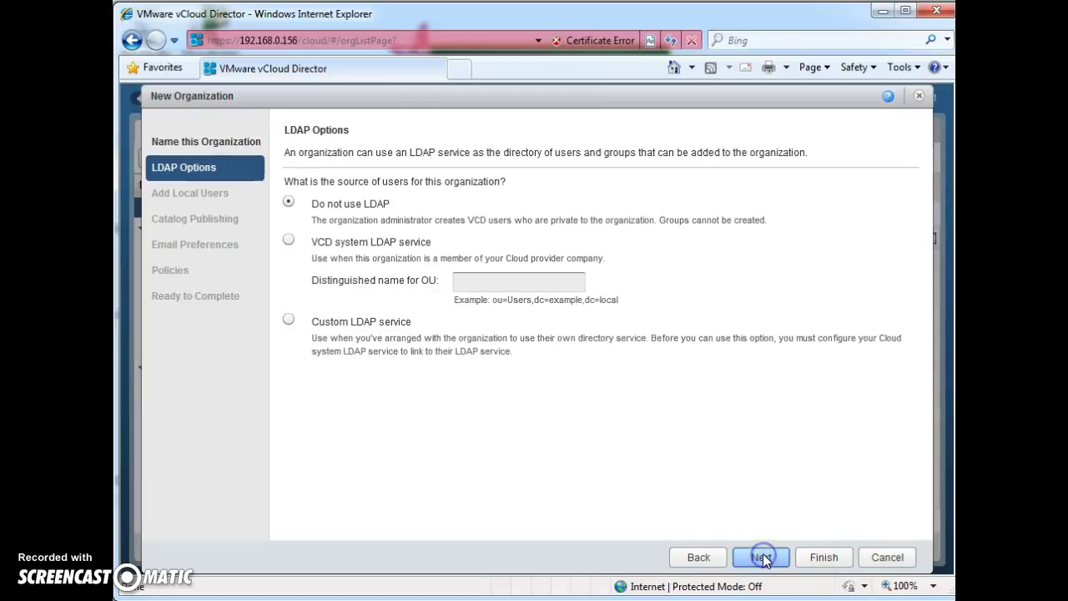
left_click(761, 557)
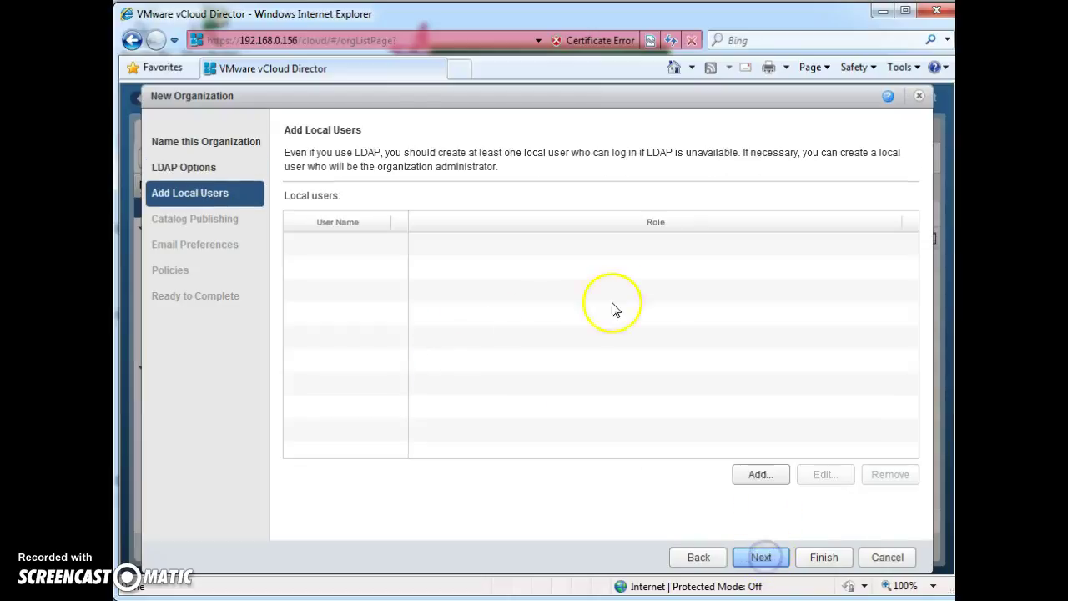
Step: Add local user bk_admin with a password and the Organization Administrator role
left_click(761, 475)
left_click(536, 172)
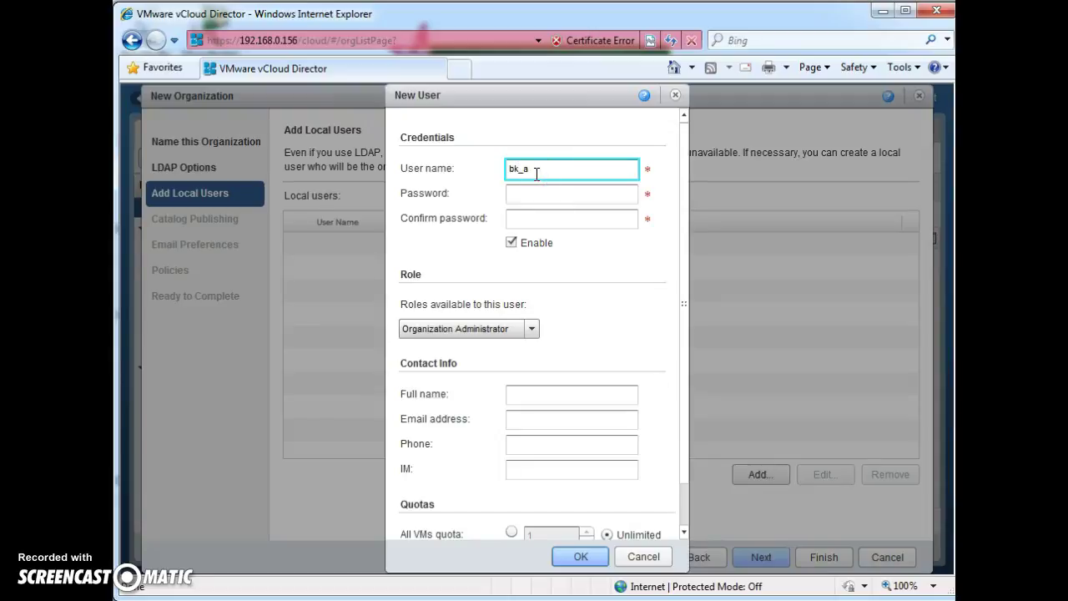
key("Tab")
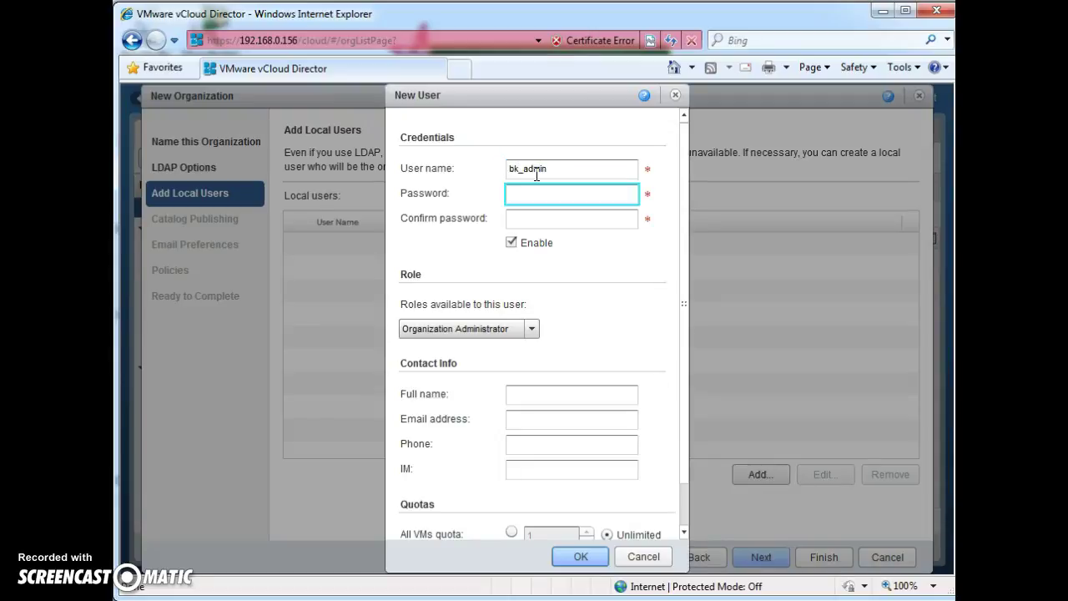
type("********")
key("Tab")
type("********")
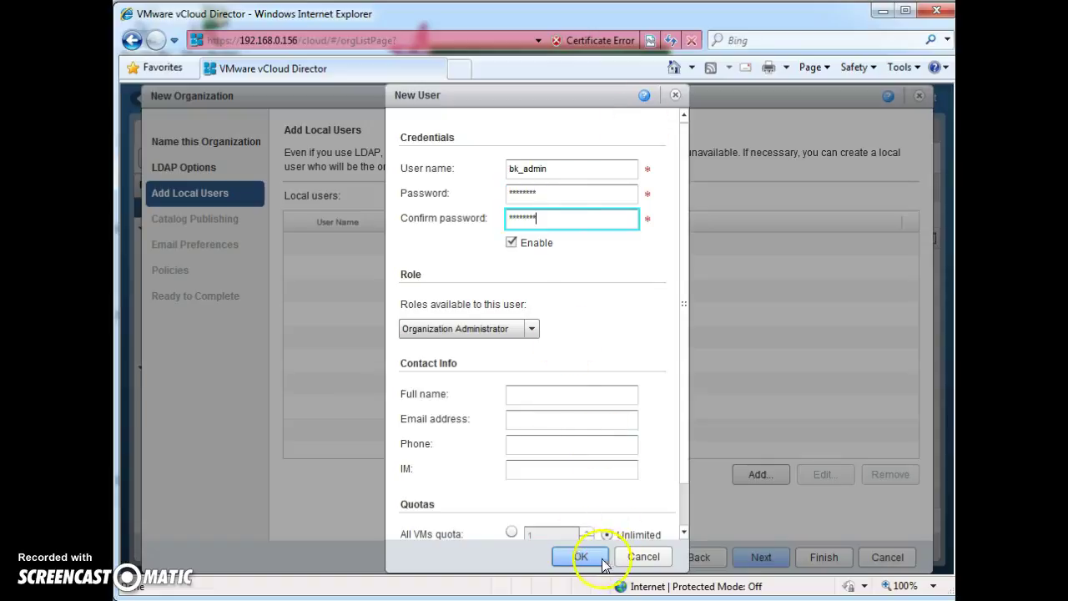
left_click(454, 329)
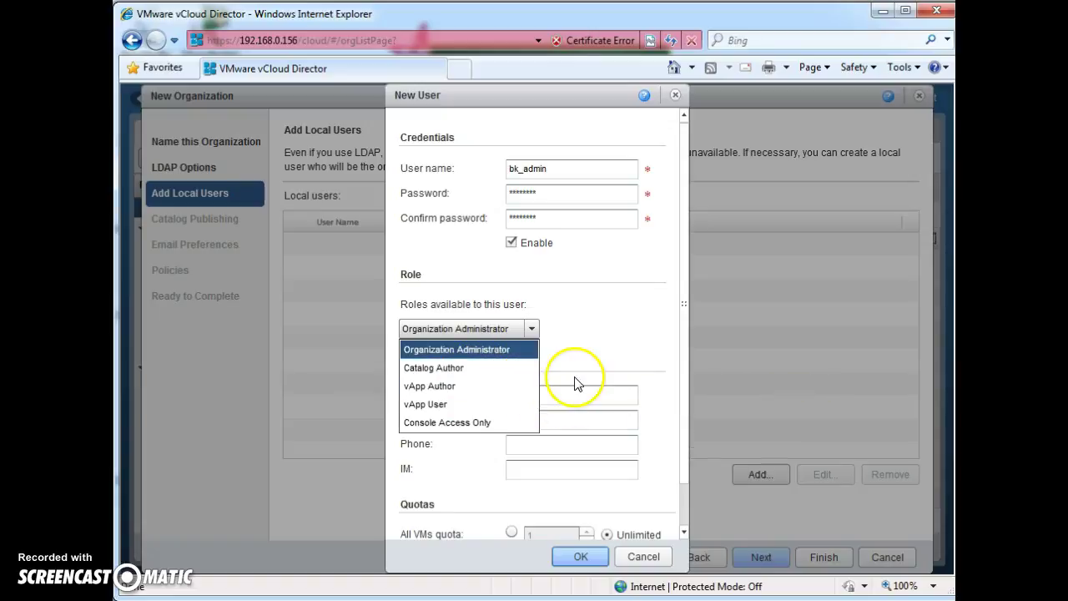
left_click(597, 403)
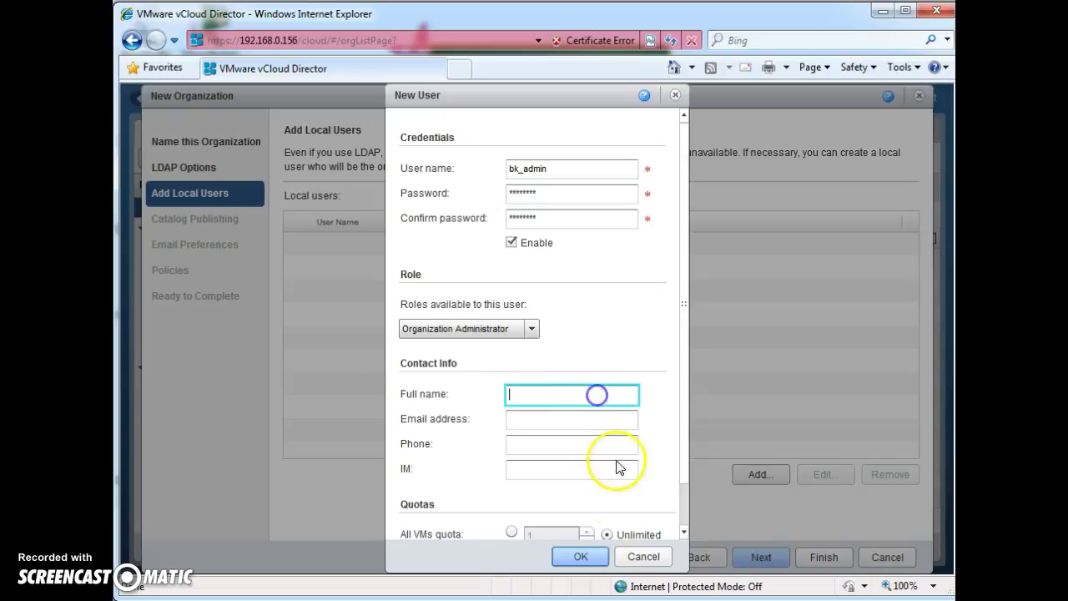
left_click(582, 555)
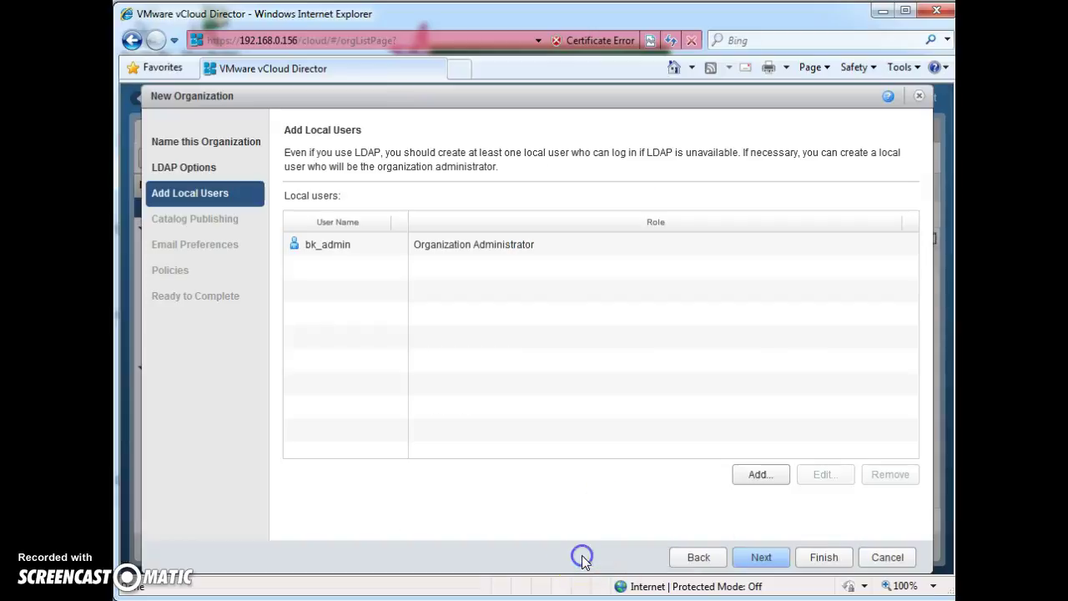
left_click(759, 557)
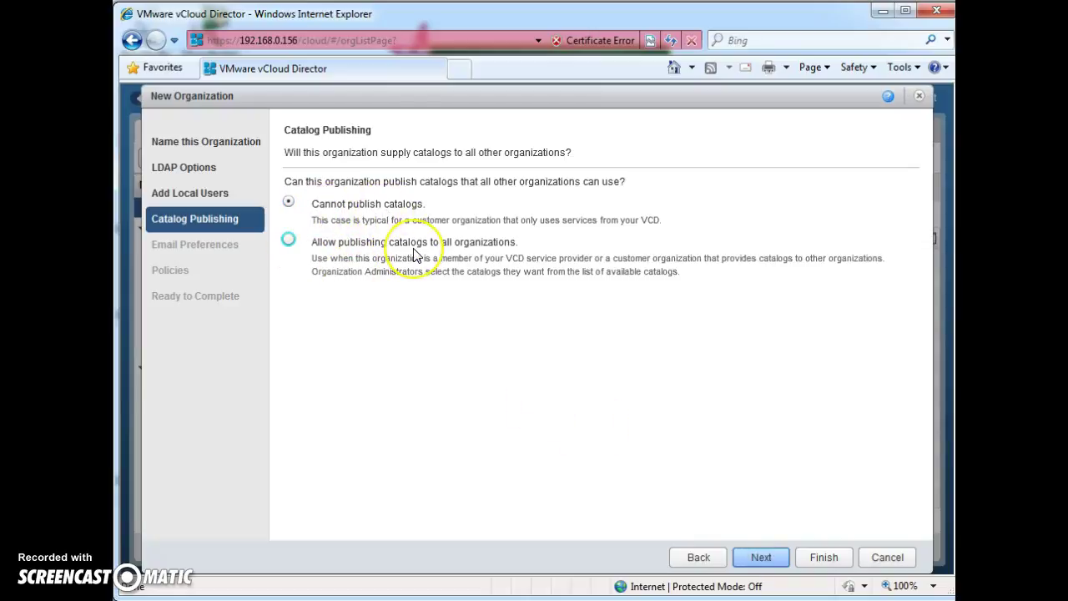
Step: Allow publishing catalogs to all organizations and keep the default email settings
left_click(288, 241)
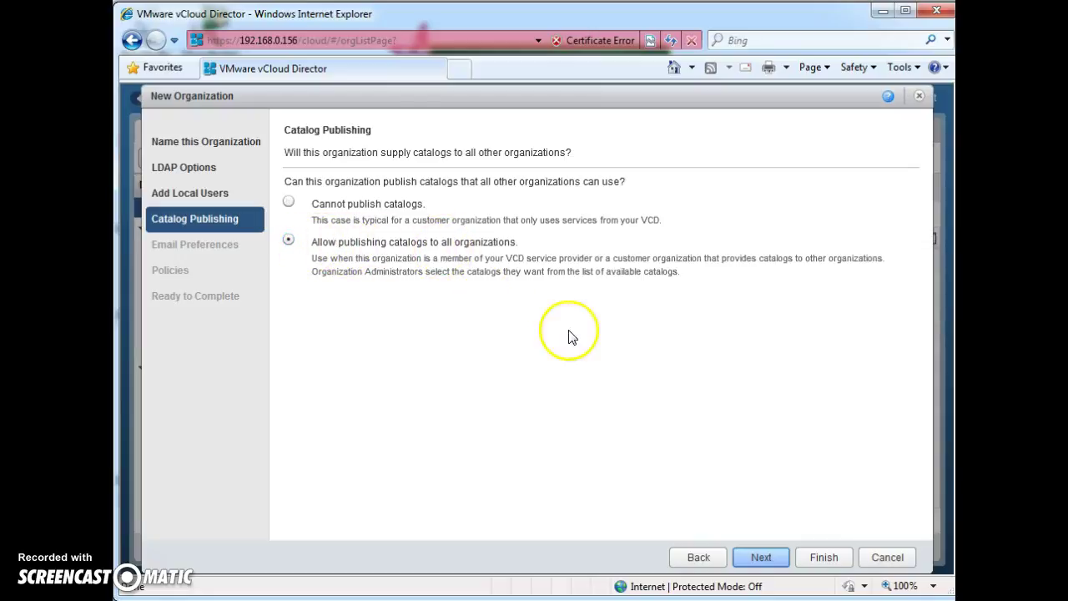
left_click(761, 555)
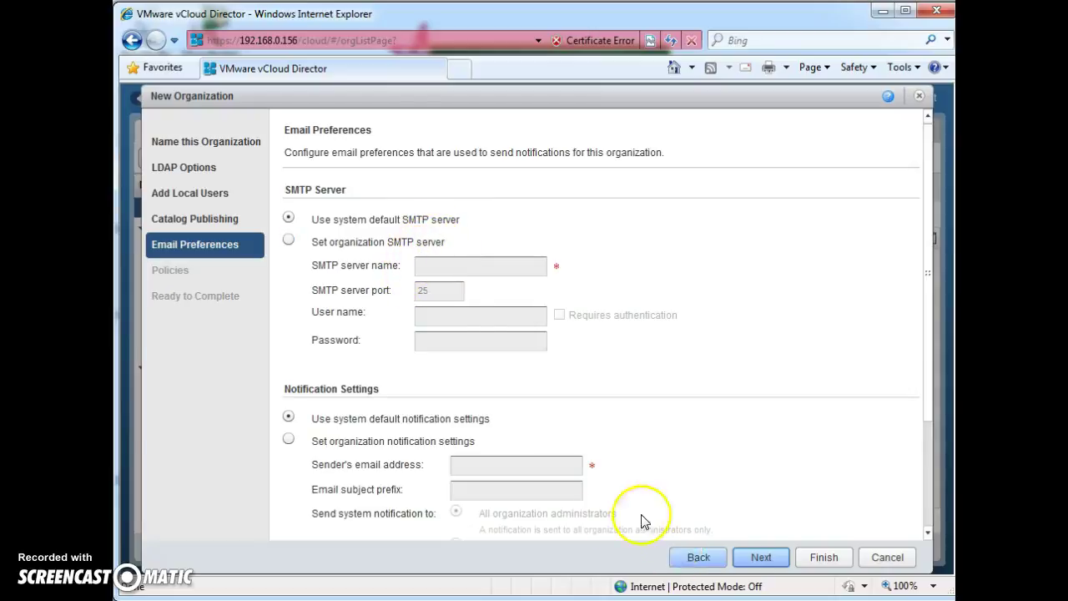
left_click(759, 557)
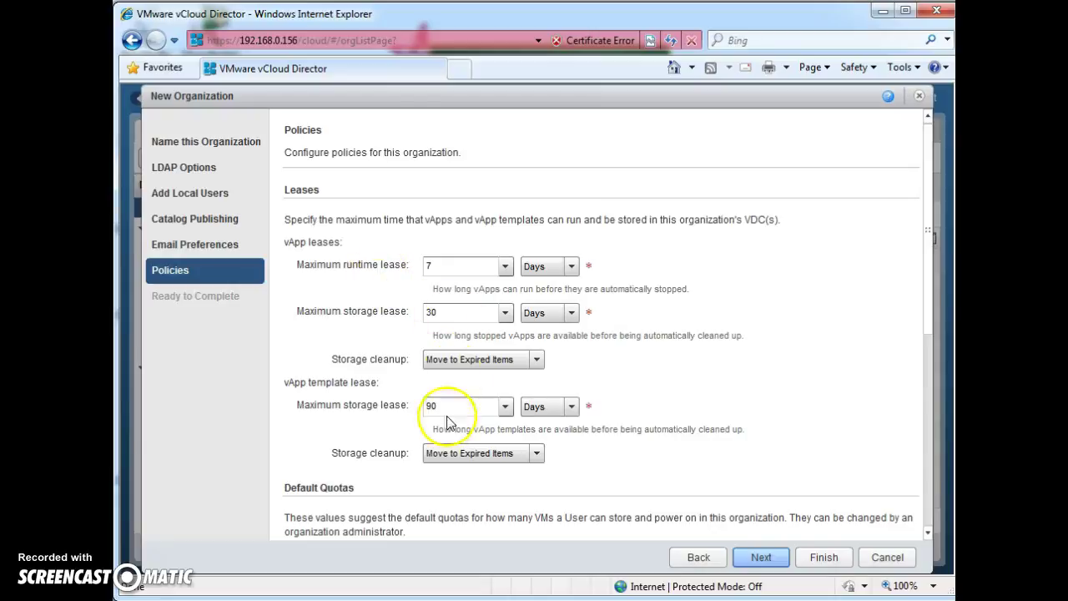
Step: Keep the default policies: 7-day runtime and 30-day storage leases, Move to Expired Items cleanup
left_click(391, 455)
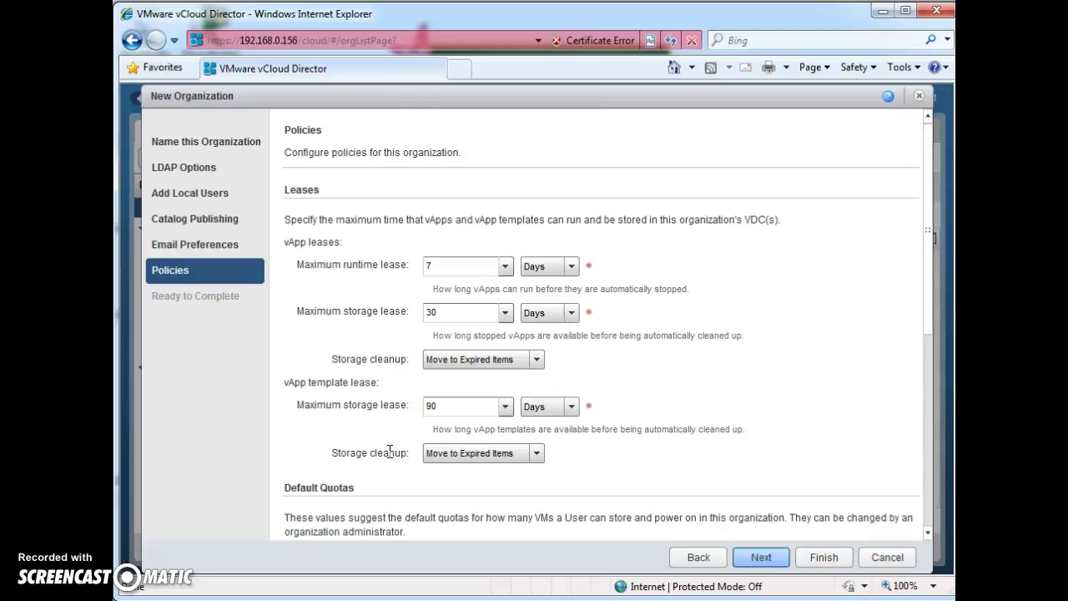
left_click(443, 267)
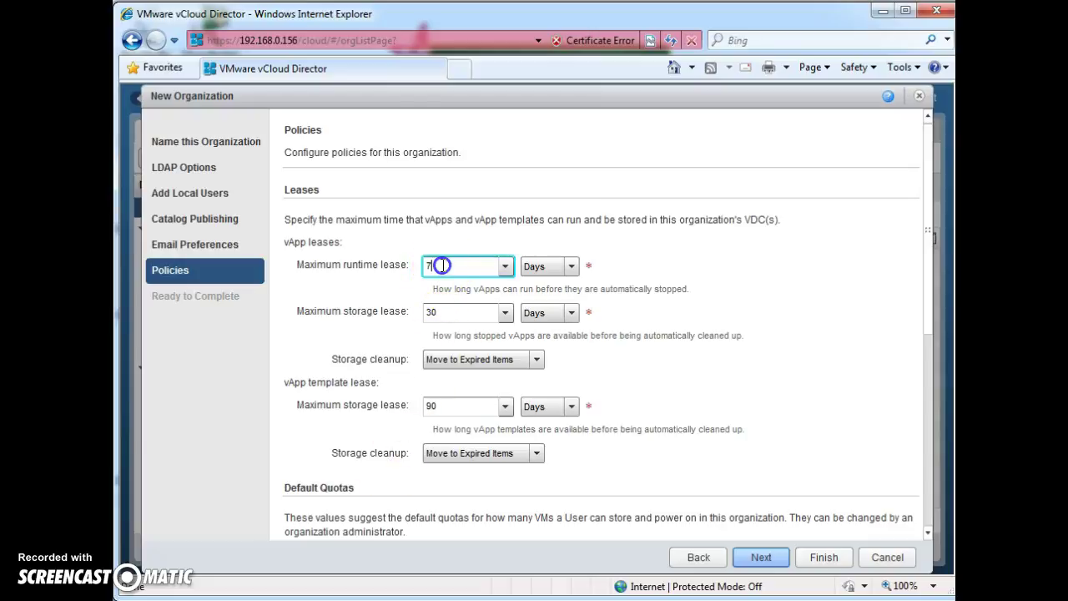
left_click(447, 313)
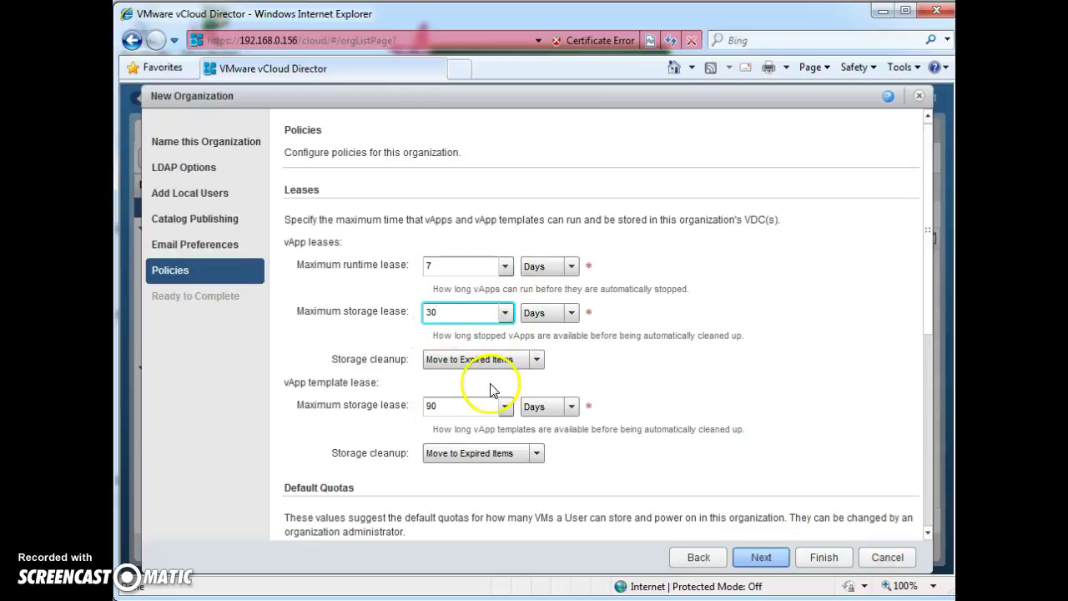
left_click(492, 453)
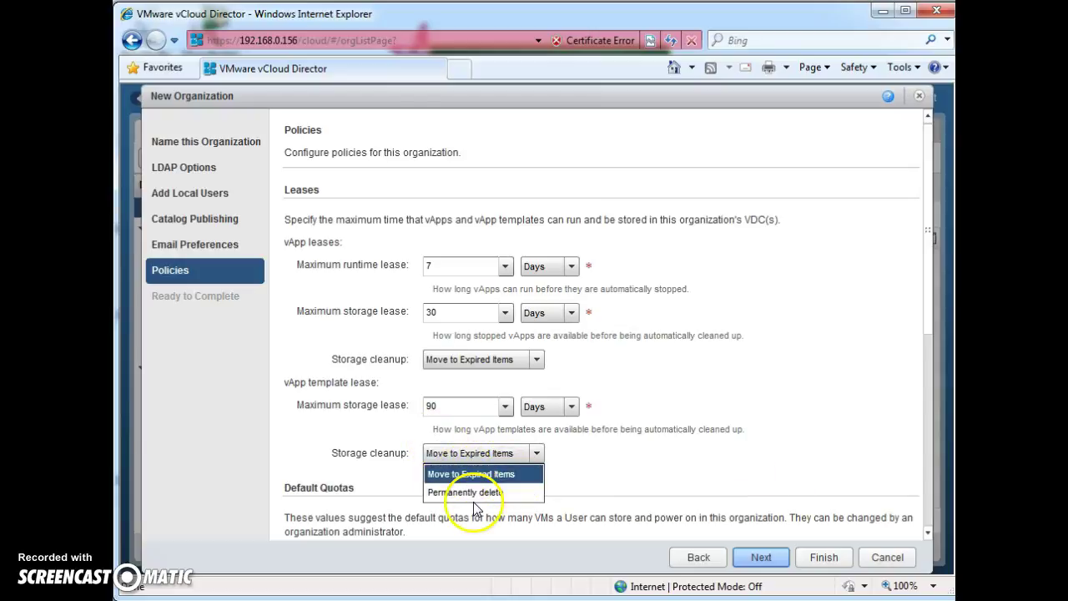
left_click(618, 451)
left_click(448, 267)
left_click(468, 311)
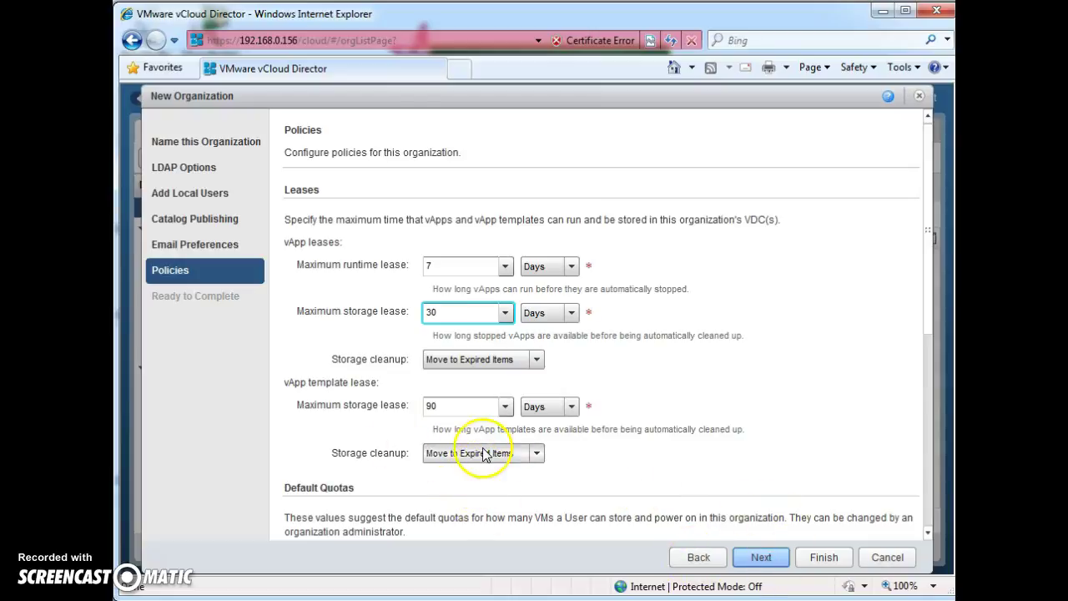
left_click(761, 557)
Step: Complete the BK organization wizard, then open Cloud Resources > Organization VDCs
scroll(430, 351, "down", 3)
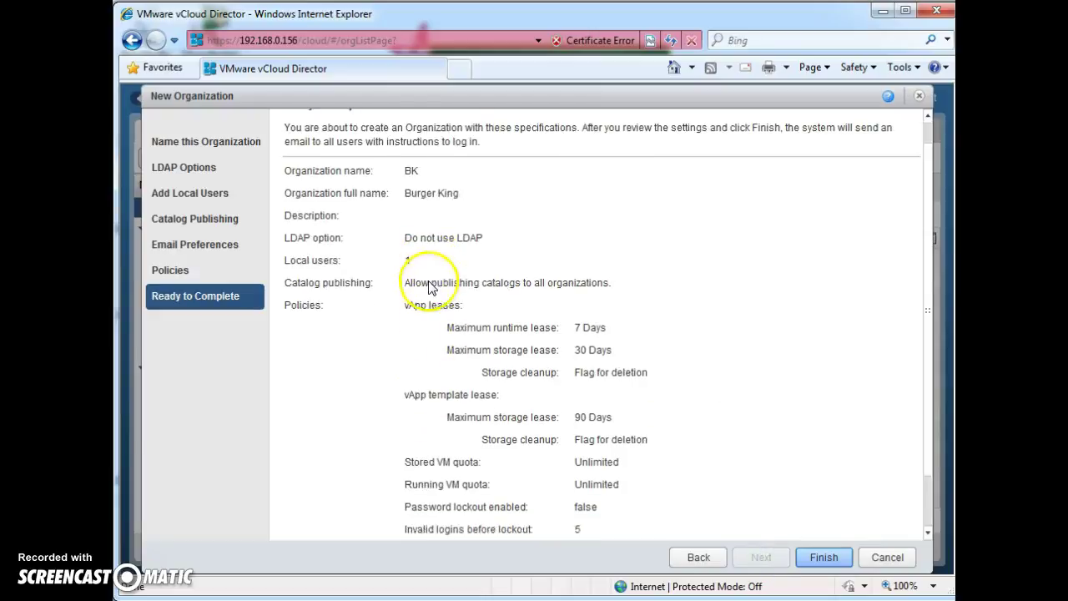
scroll(512, 462, "up", 3)
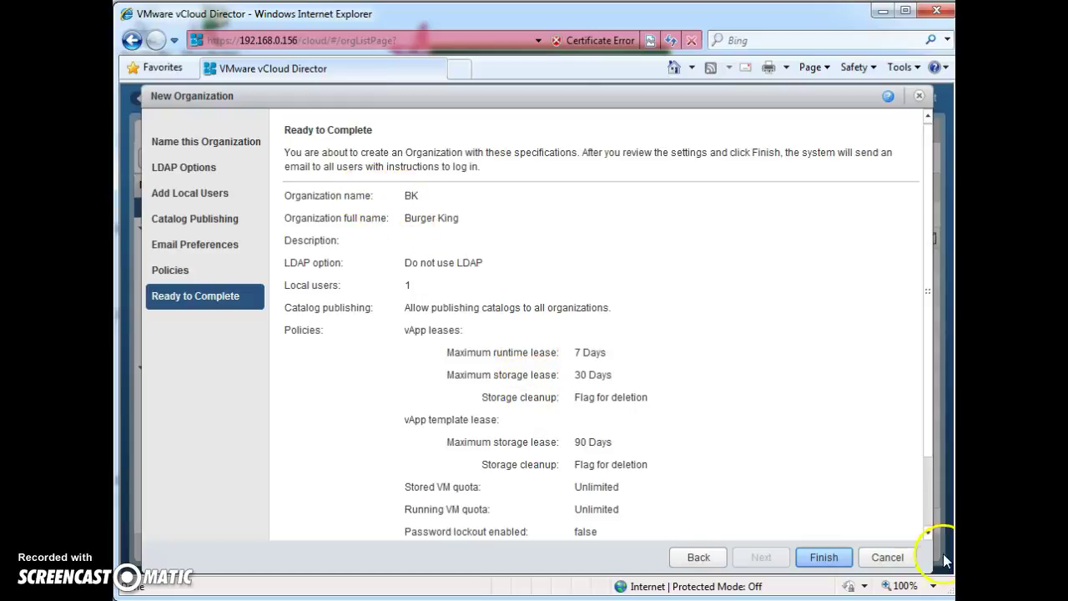
left_click(824, 558)
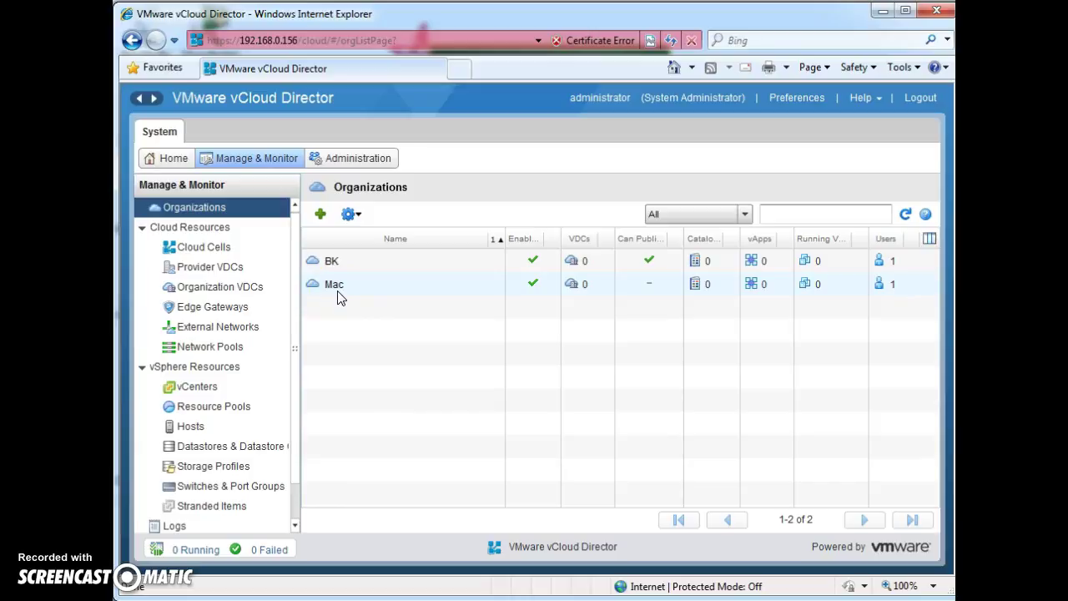
left_click(337, 264)
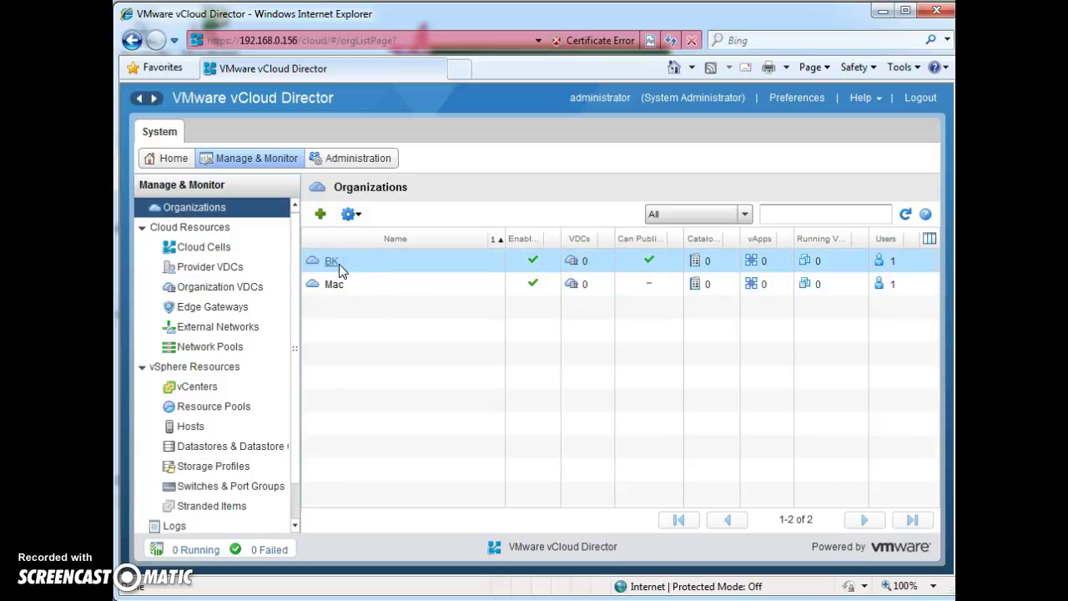
left_click(237, 287)
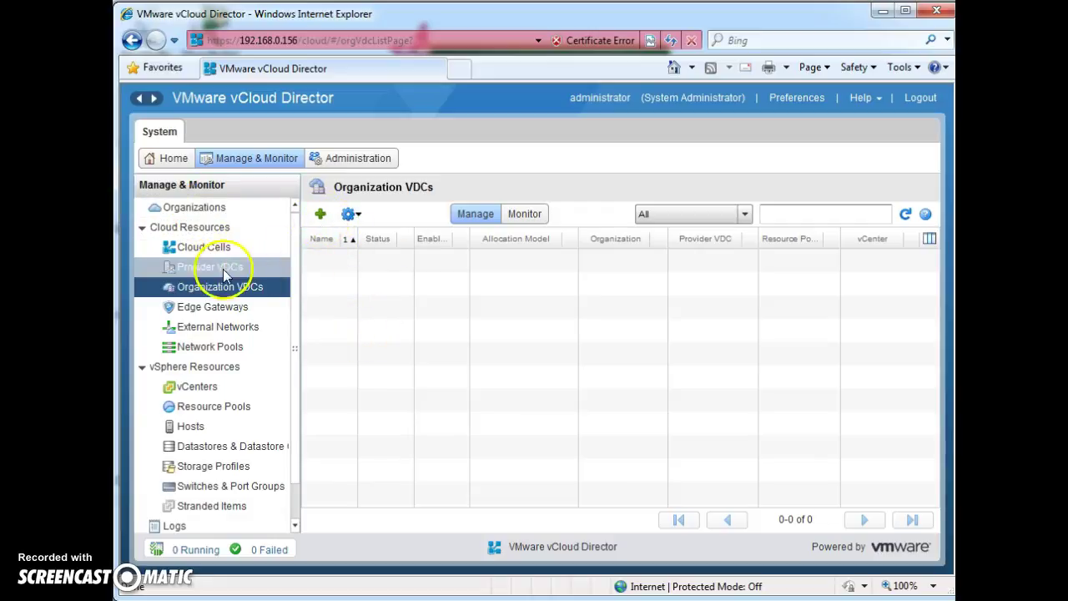
Step: Start a new organization VDC for the BK organization, backed by Provider_vDC
left_click(322, 214)
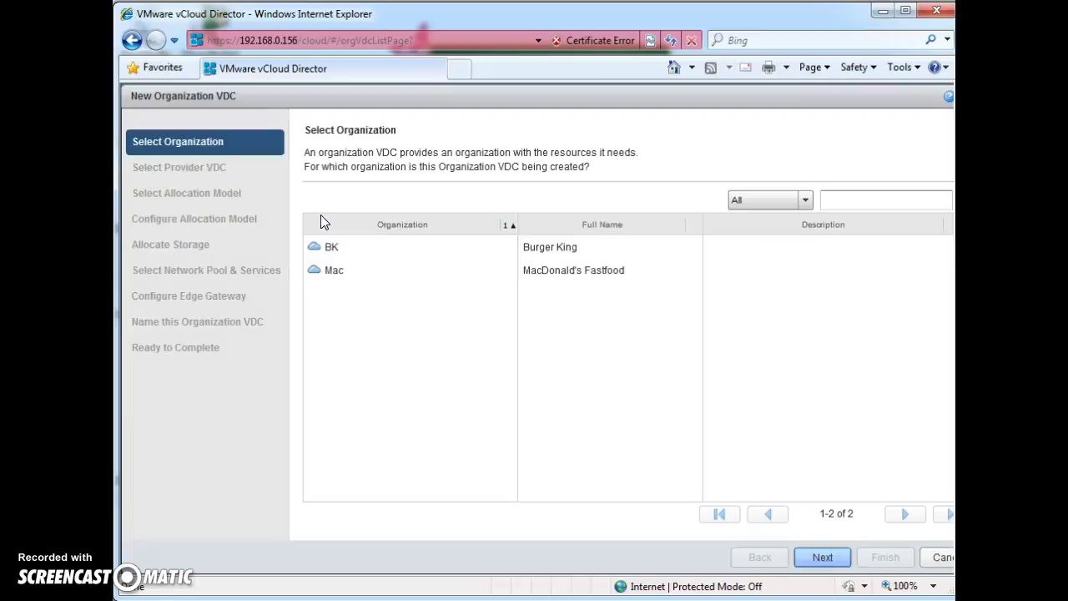
left_click(380, 255)
left_click(389, 292)
left_click(389, 263)
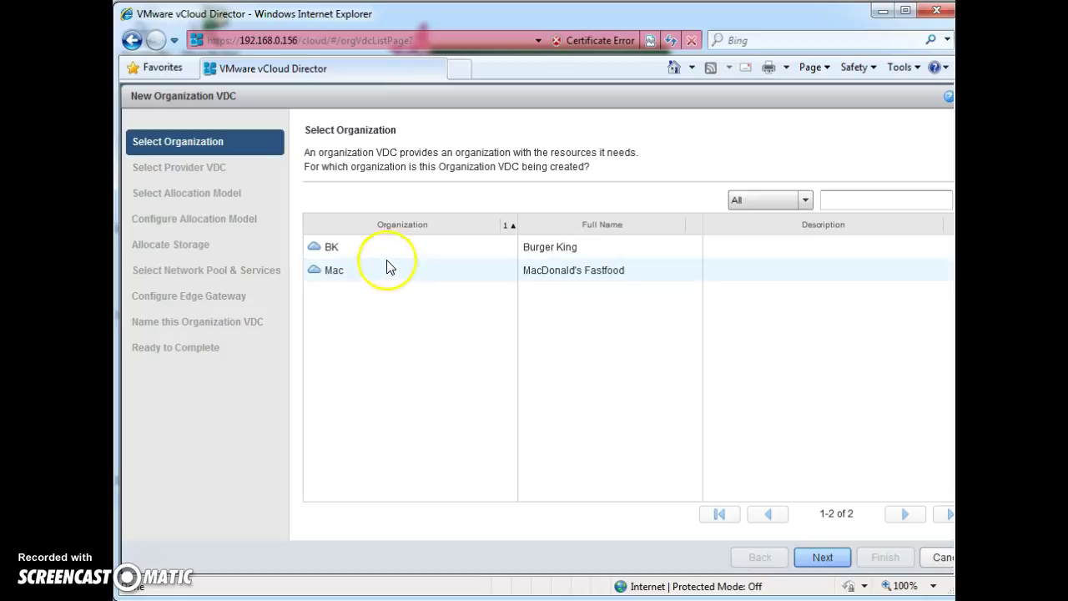
left_click(381, 243)
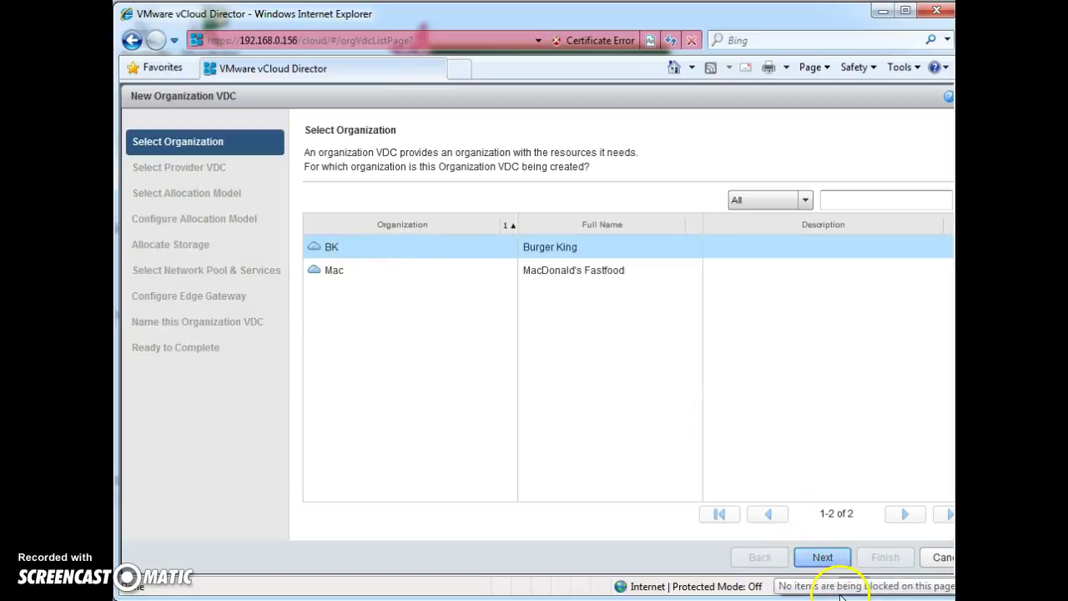
left_click(822, 560)
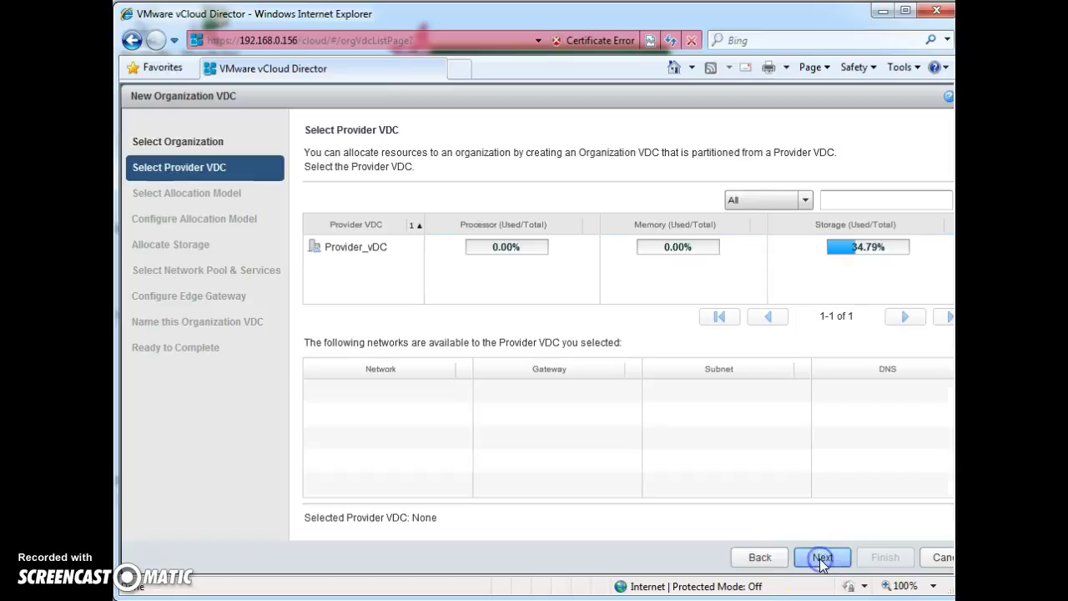
left_click(411, 246)
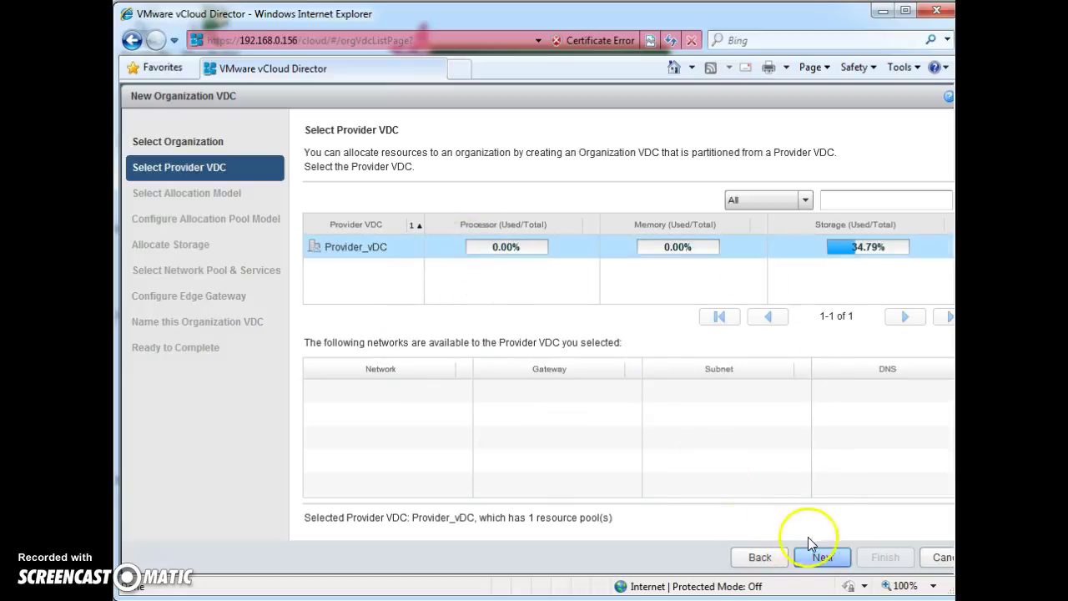
left_click(819, 561)
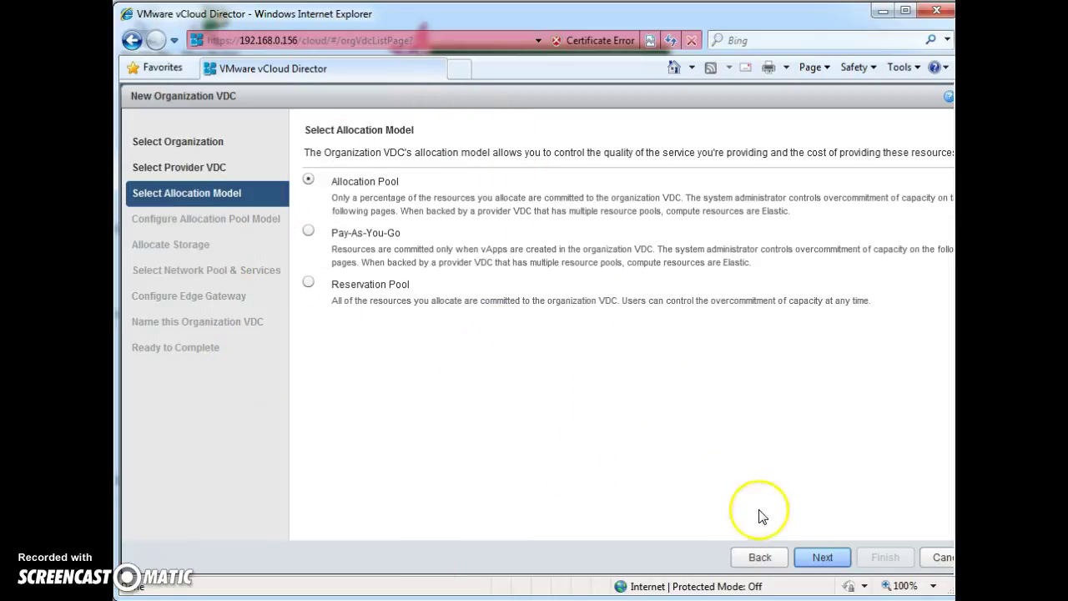
Step: Keep Allocation Pool with 4.6 GHz CPU, 1 GB memory and 50% guarantees, then continue to storage
left_click(819, 559)
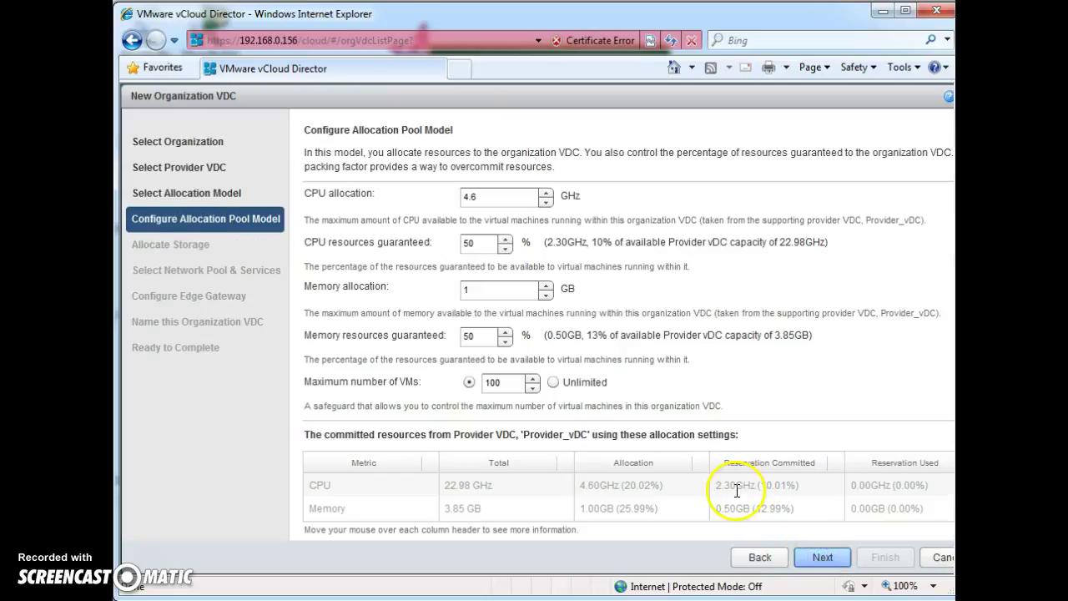
left_click(476, 242)
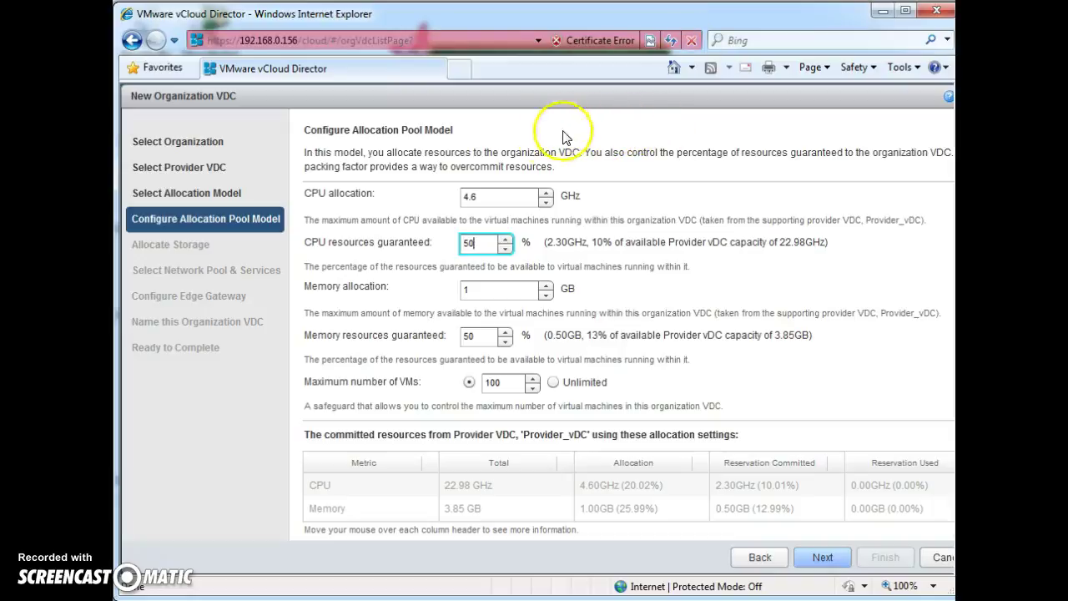
left_click(499, 288)
left_click(488, 336)
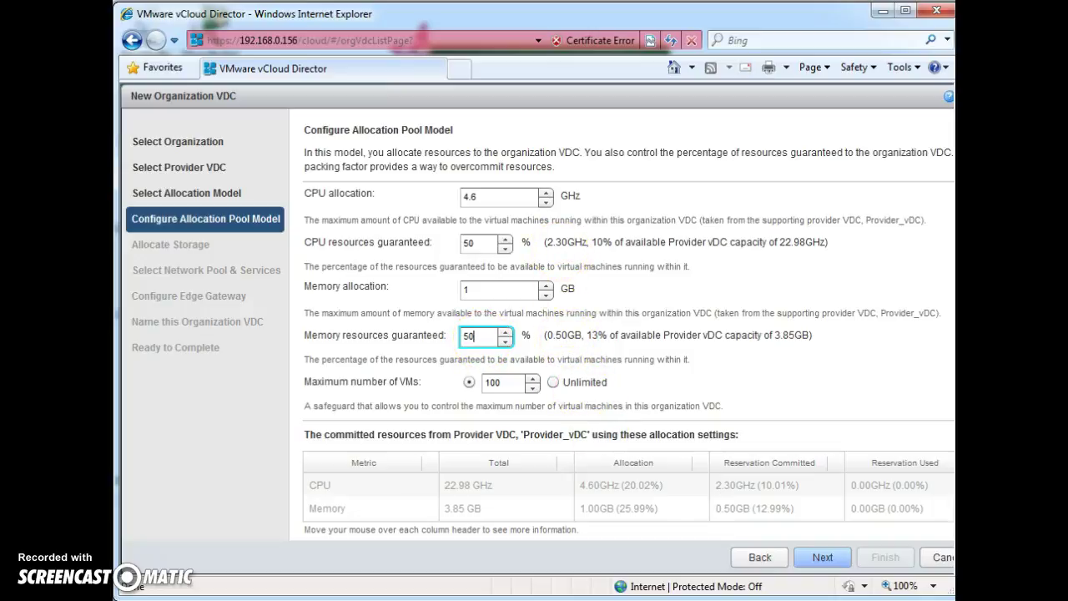
left_click(830, 558)
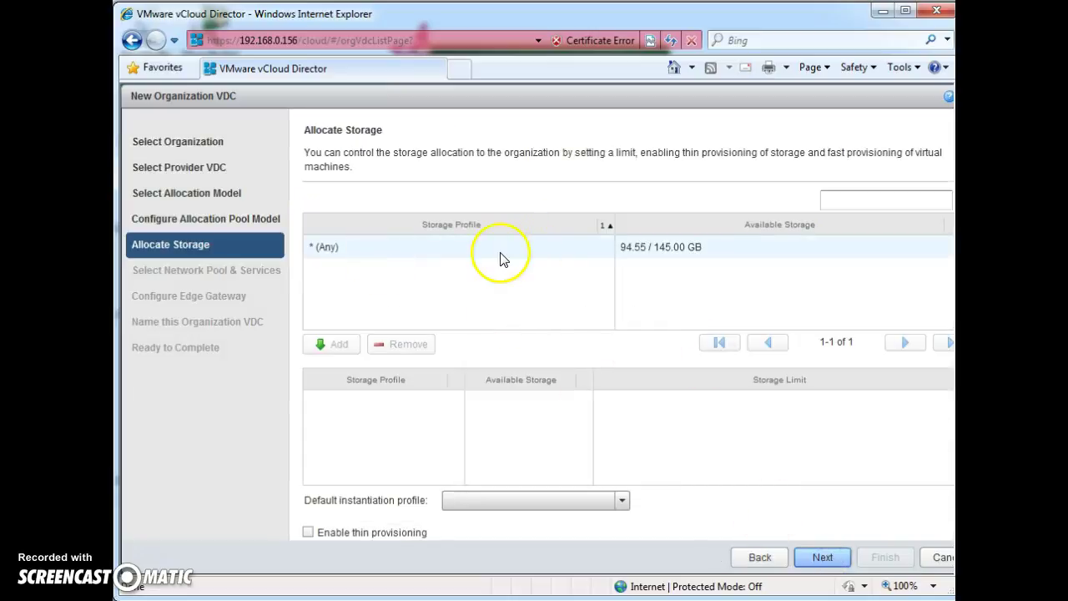
Step: Add the * (Any) storage profile with a 29 GB limit to the new VDC
left_click(497, 252)
left_click(327, 344)
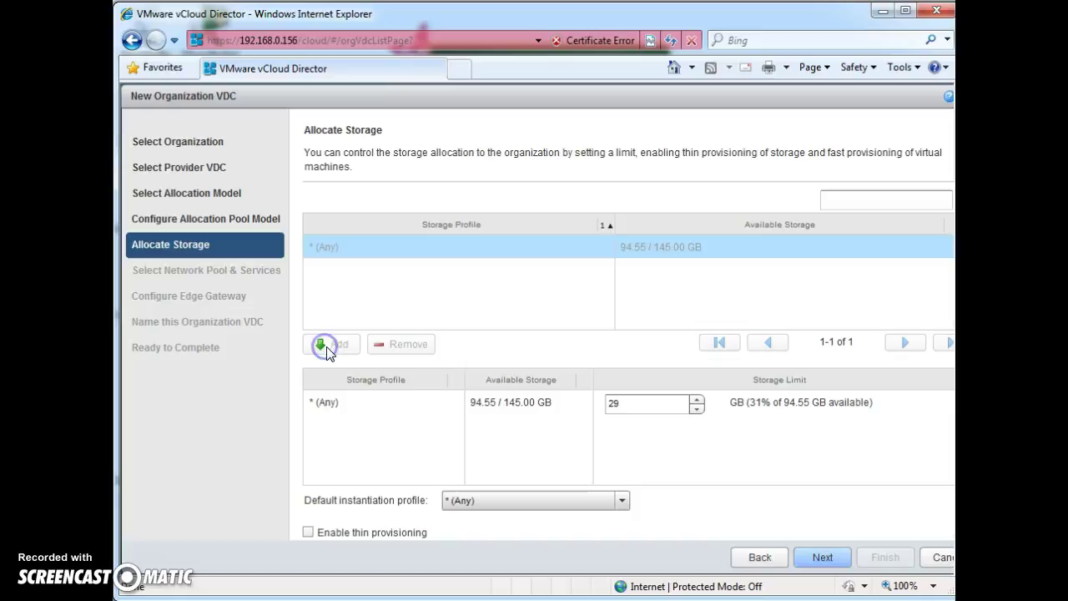
left_click(818, 557)
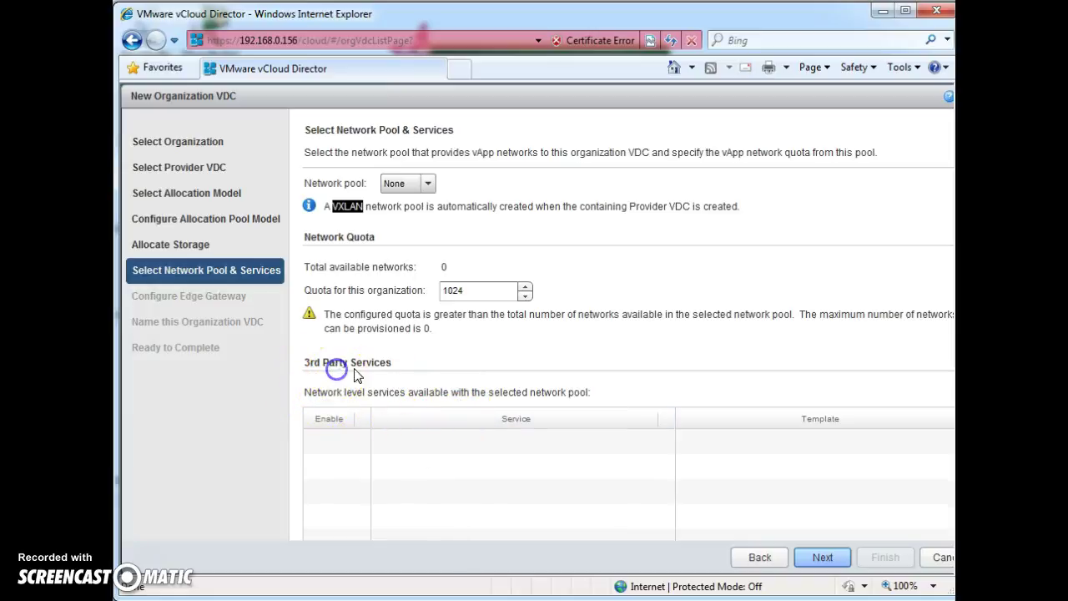
Step: Accept the default network pool settings and proceed to Configure Edge Gateway
scroll(519, 427, "down", 1)
scroll(519, 429, "down", 1)
scroll(443, 451, "down", 1)
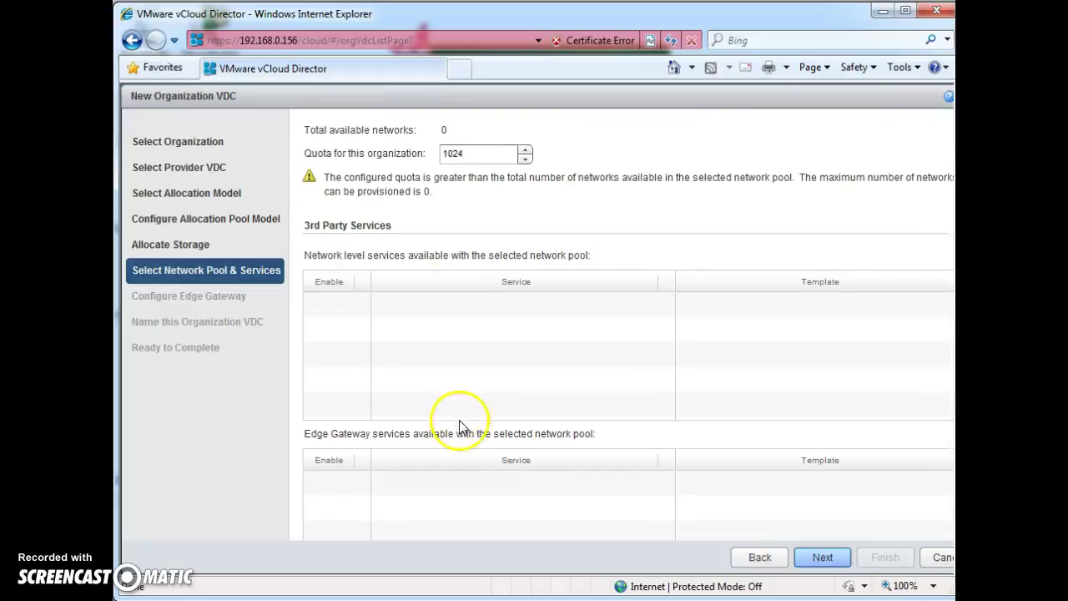
scroll(682, 494, "up", 2)
left_click(825, 557)
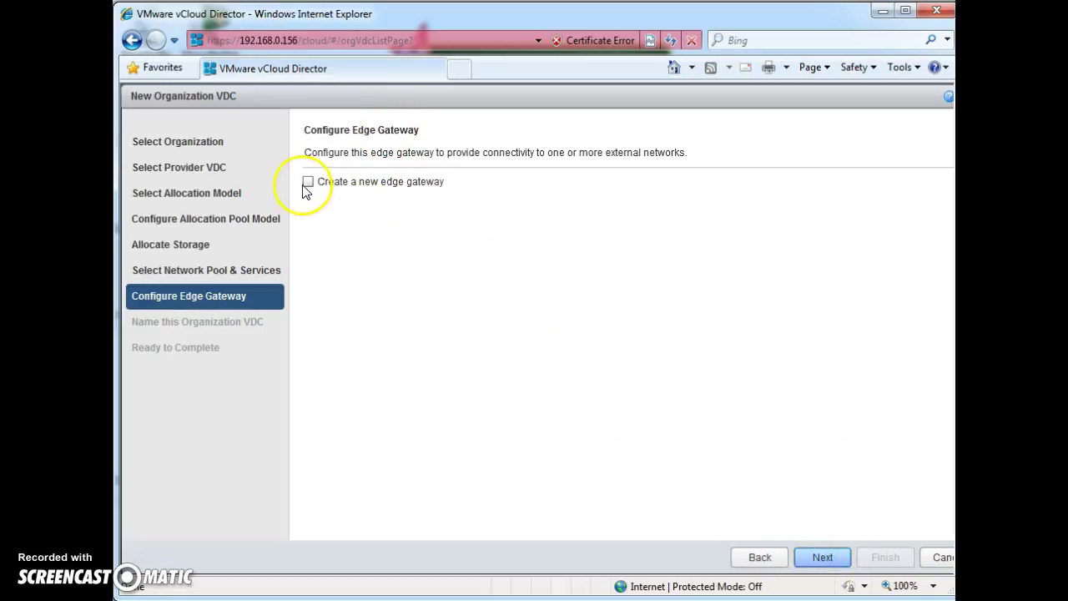
Step: Skip the edge gateway, name the VDC BK_vDC, and finish creating it
left_click(820, 557)
left_click(414, 207)
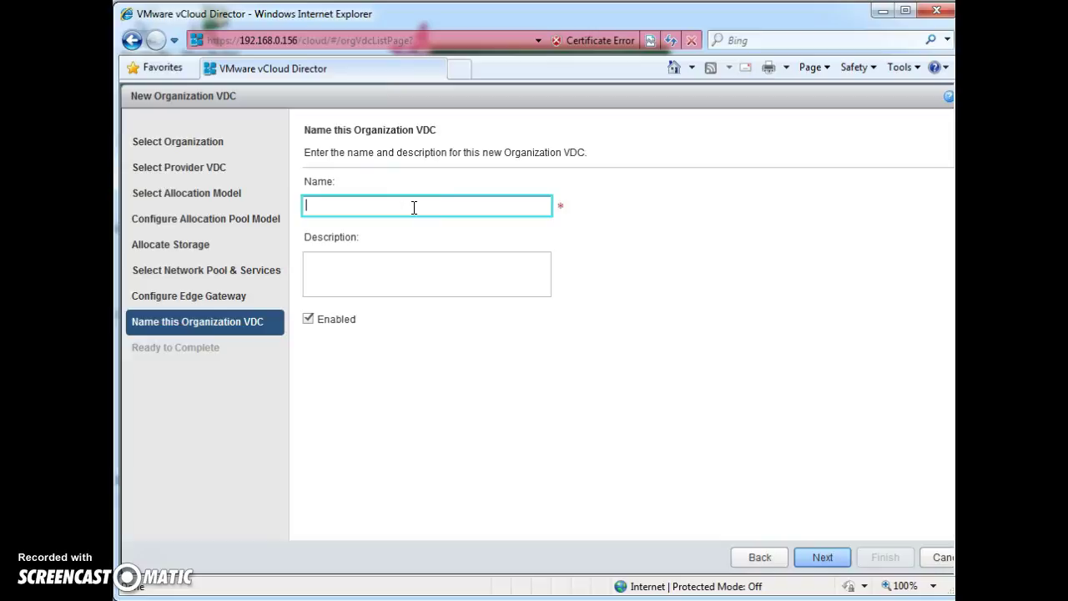
type("Mac")
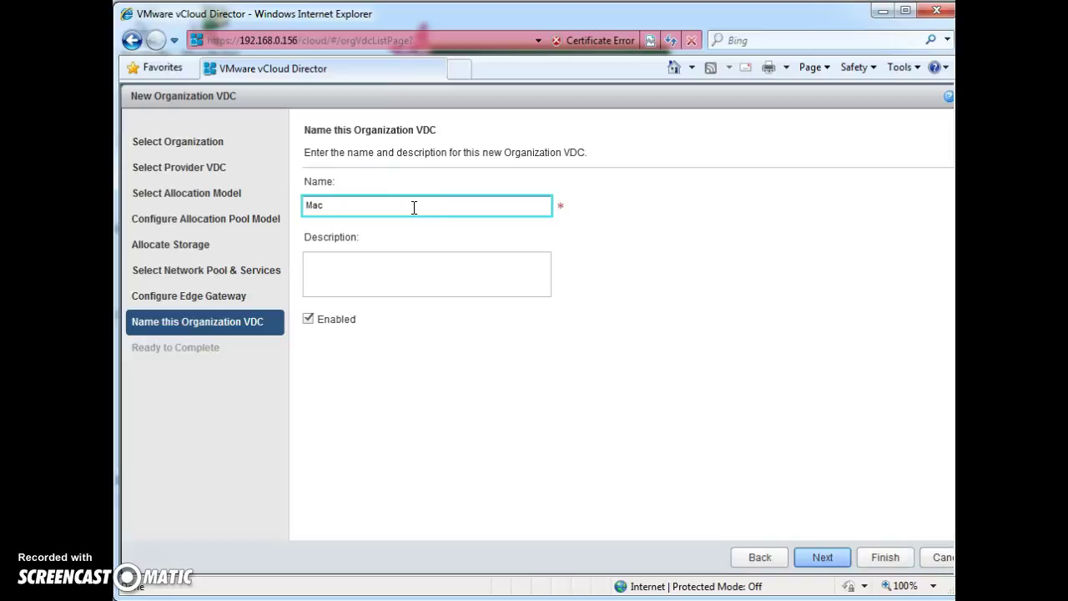
key("BackSpace")
key("BackSpace")
key("BackSpace")
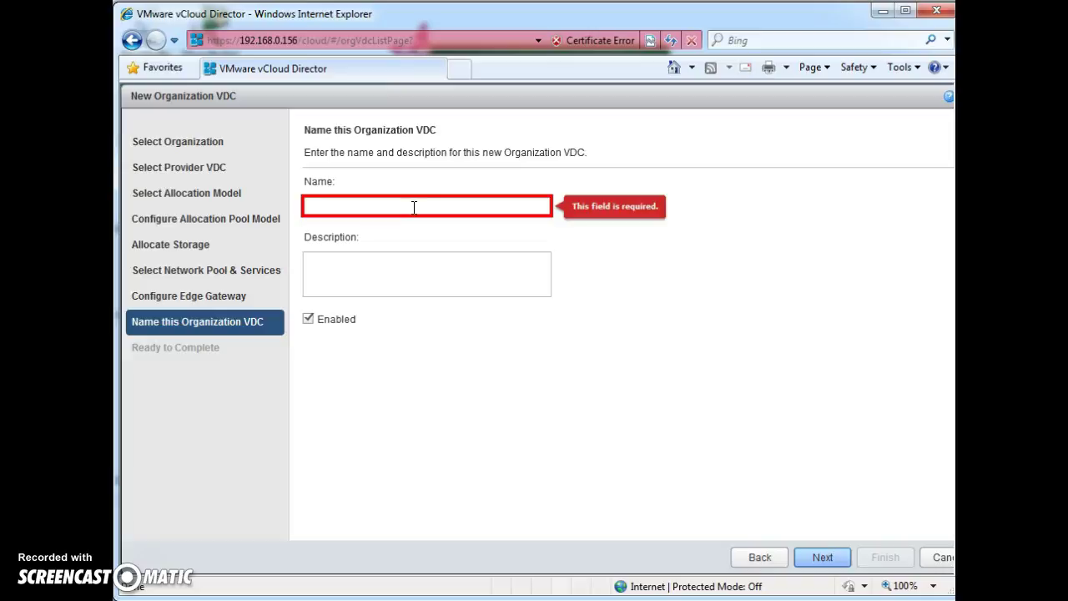
type("BK_vDC")
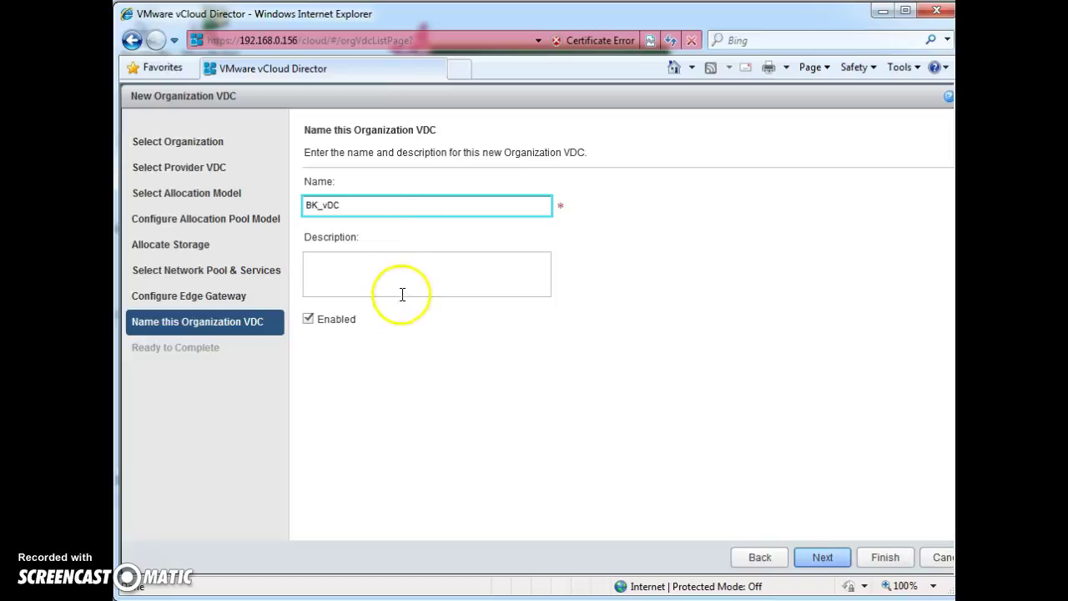
left_click(821, 553)
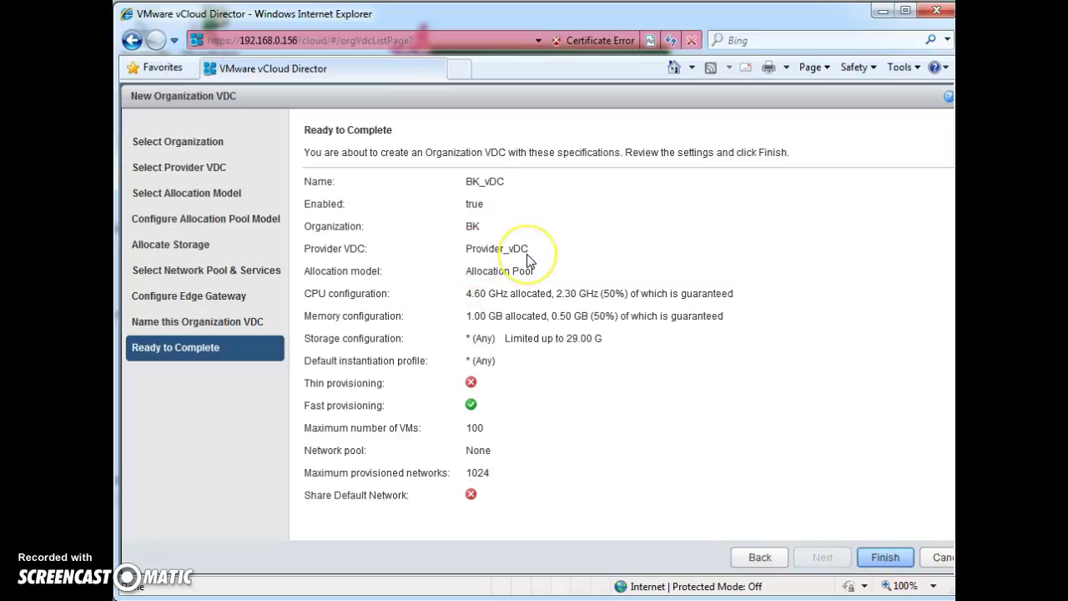
left_click(893, 557)
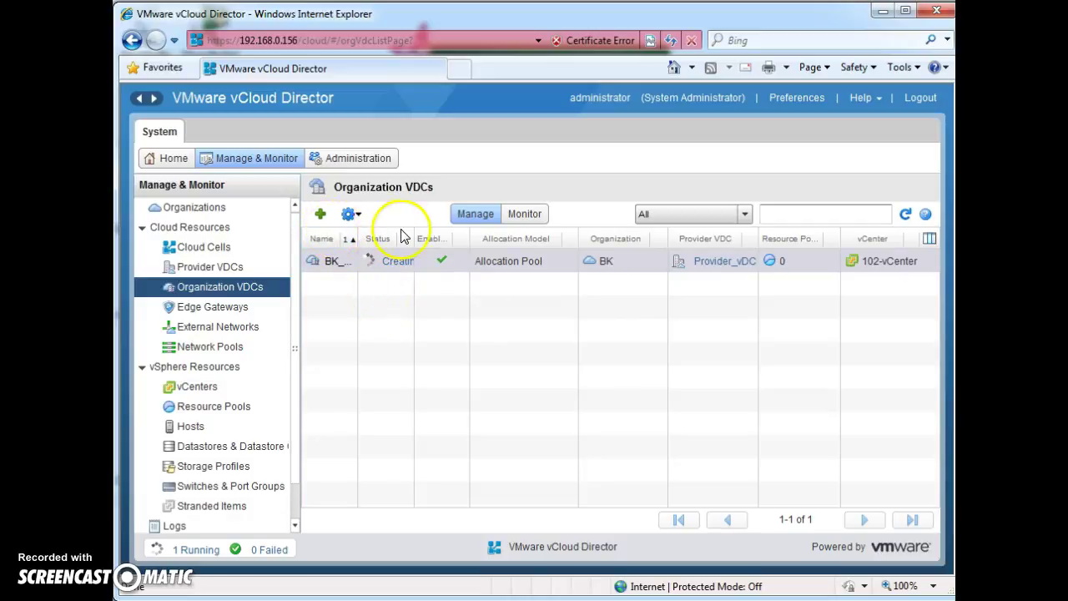
Step: Start a second organization VDC for the Mac organization, backed by Provider_vDC
left_click(321, 219)
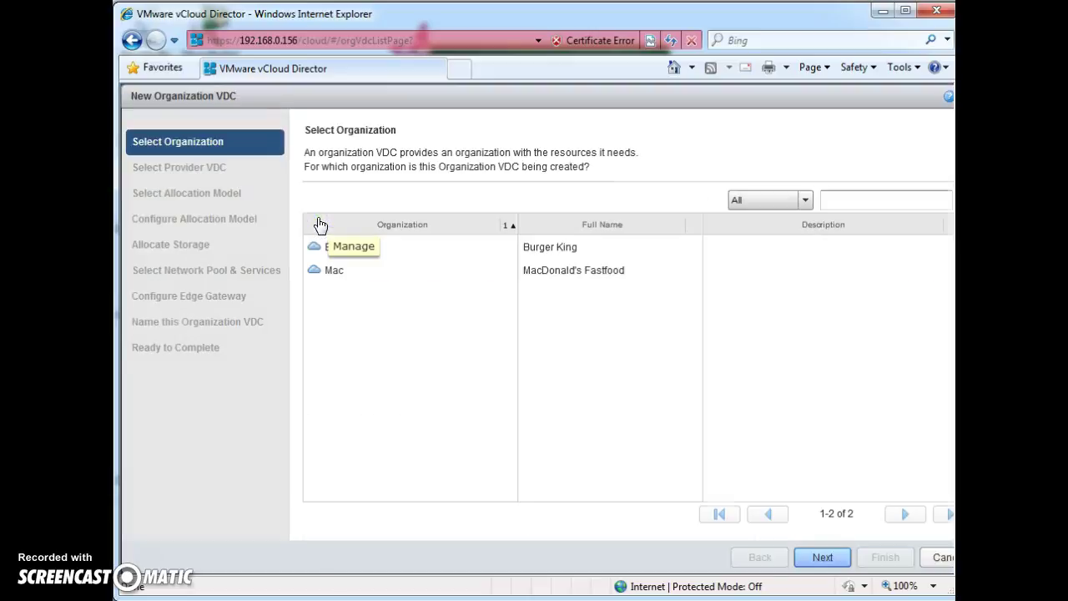
left_click(345, 269)
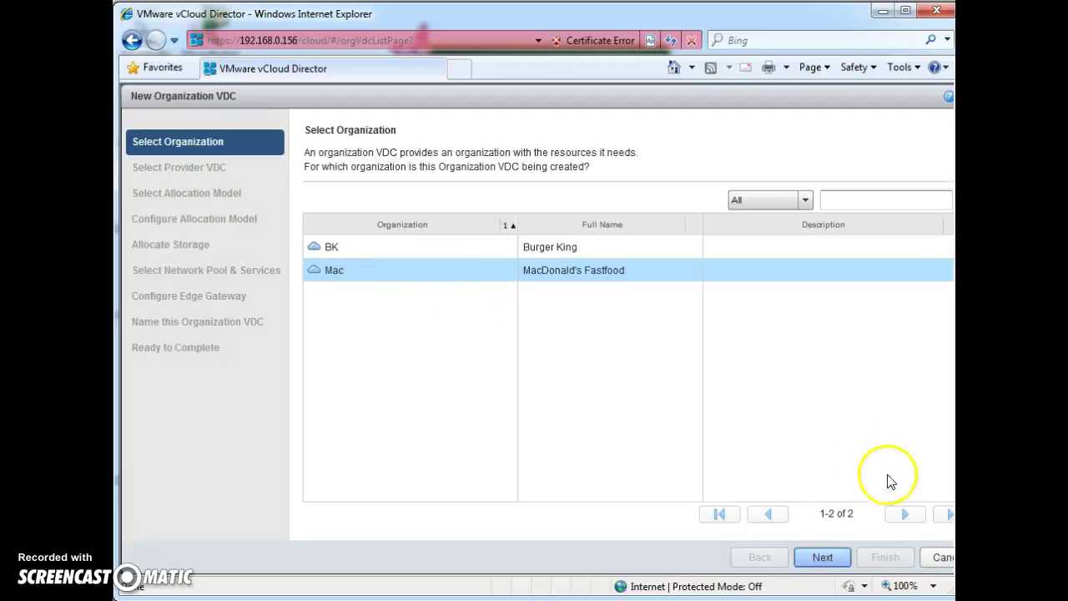
left_click(823, 557)
left_click(582, 246)
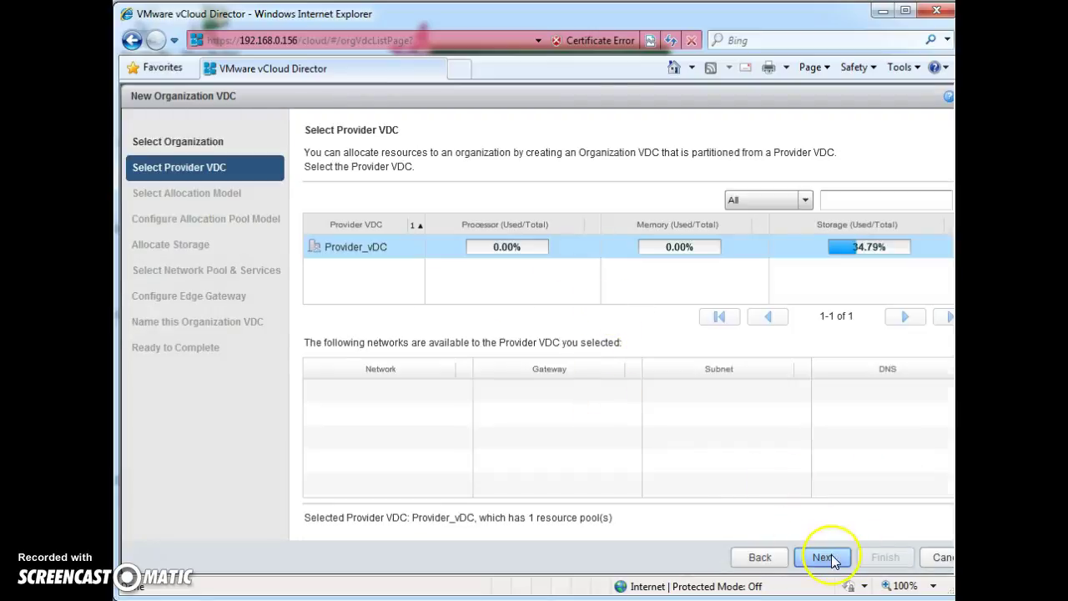
left_click(830, 559)
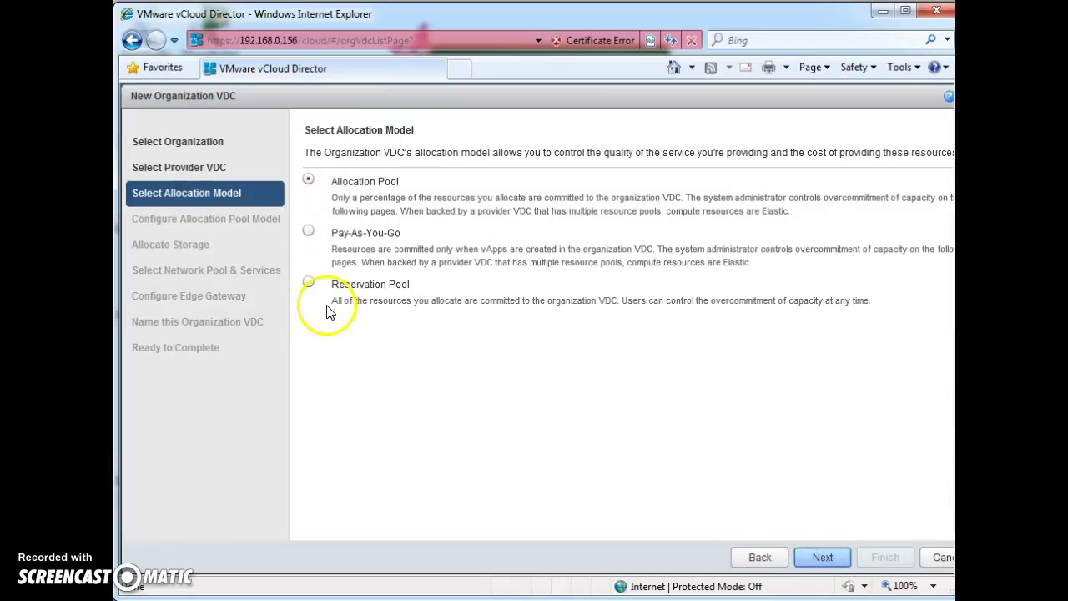
Step: Choose the Allocation Pool model after comparing Pay-As-You-Go and Reservation Pool
left_click(308, 232)
left_click(308, 282)
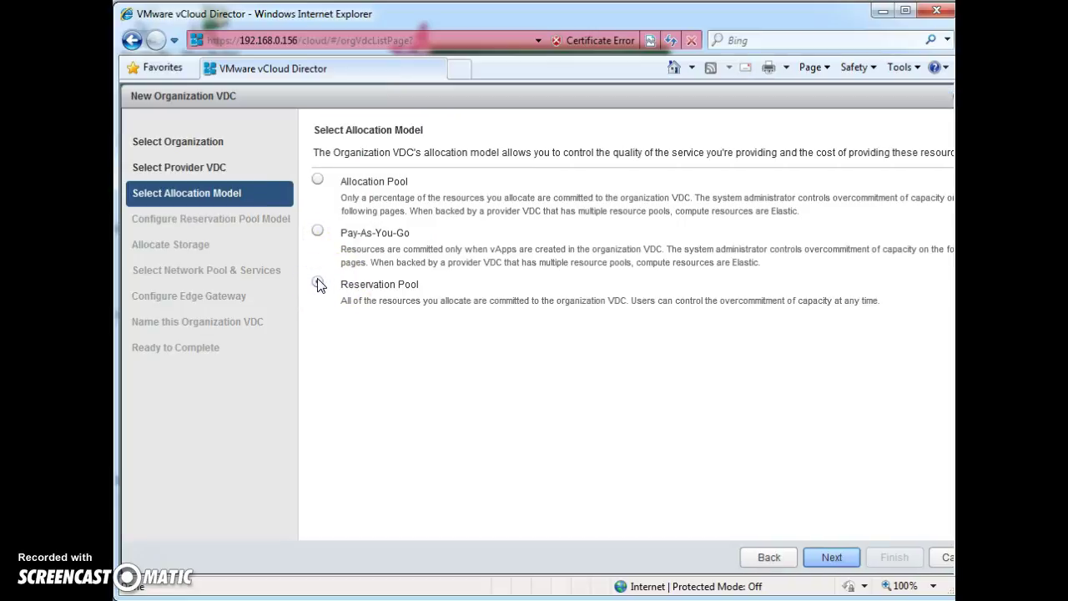
left_click(318, 231)
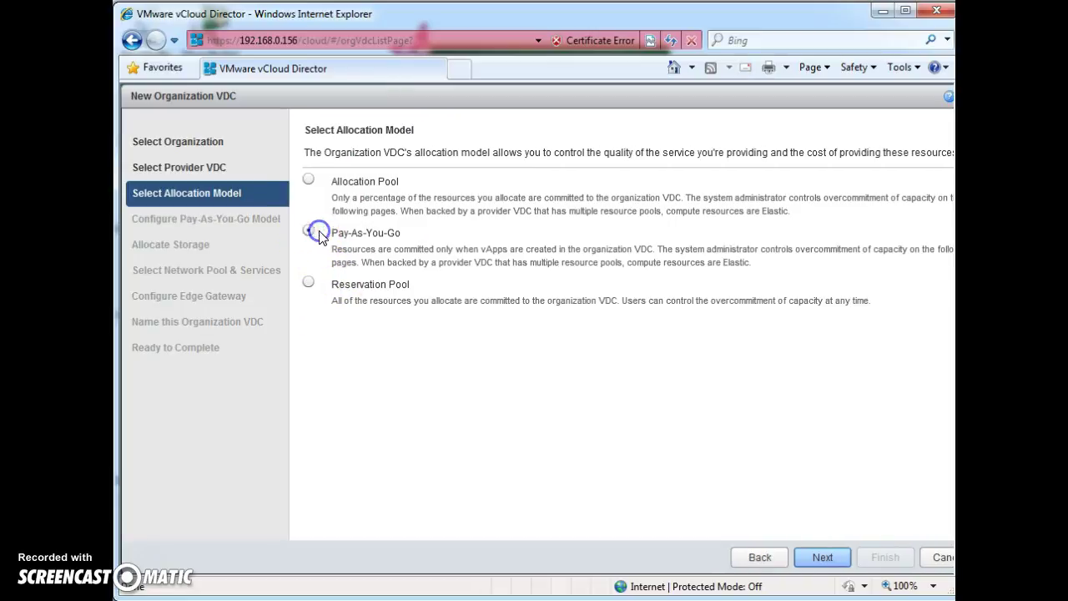
left_click(308, 178)
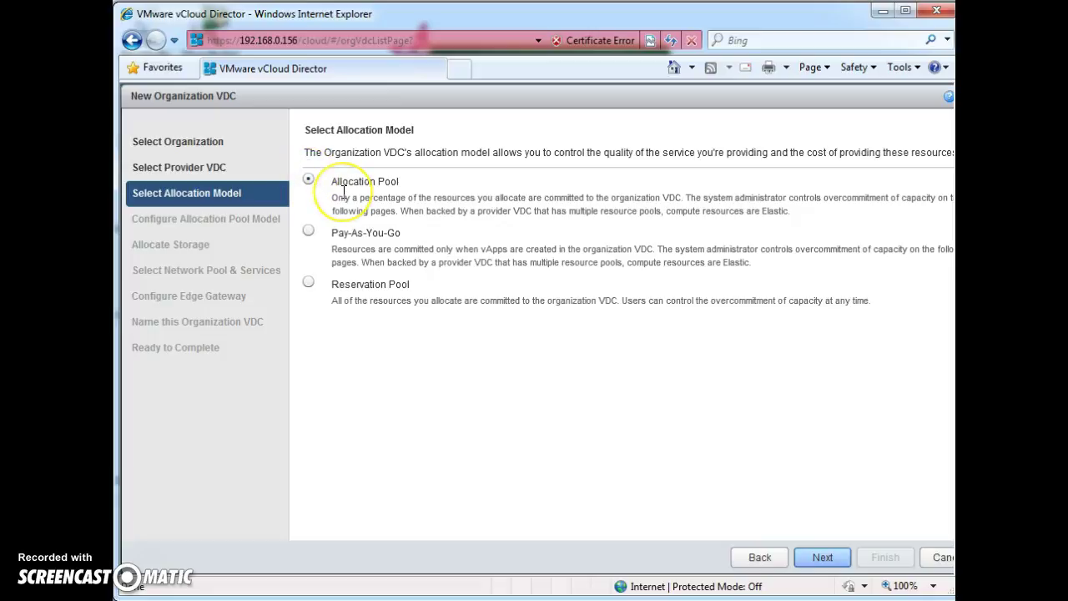
left_click(316, 195)
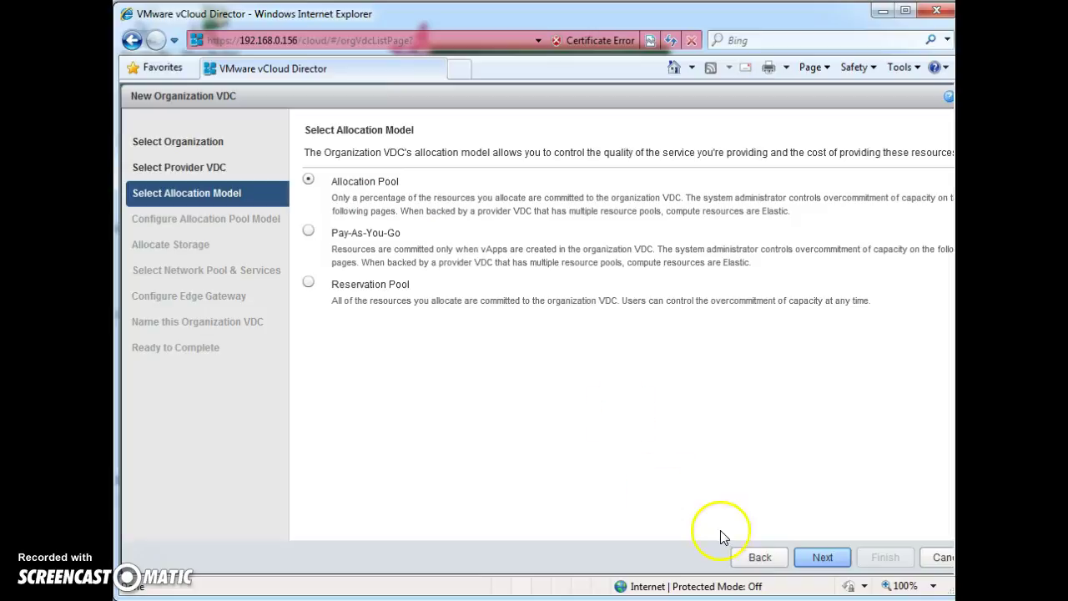
left_click(836, 563)
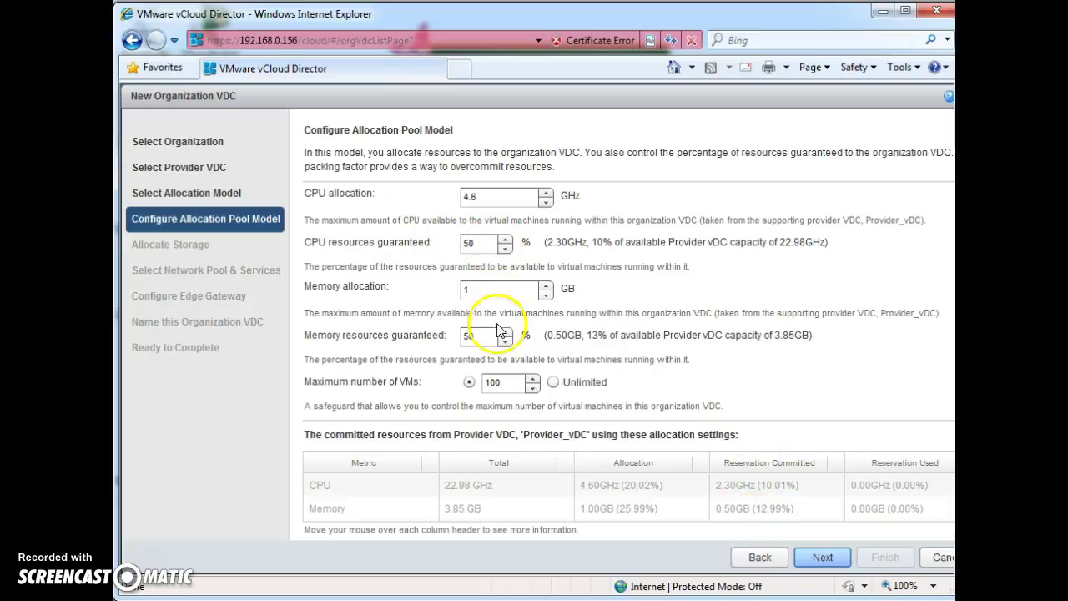
Step: Accept the 4.6 GHz / 1 GB pool settings and add the * (Any) storage profile at 29 GB
left_click(834, 564)
left_click(384, 249)
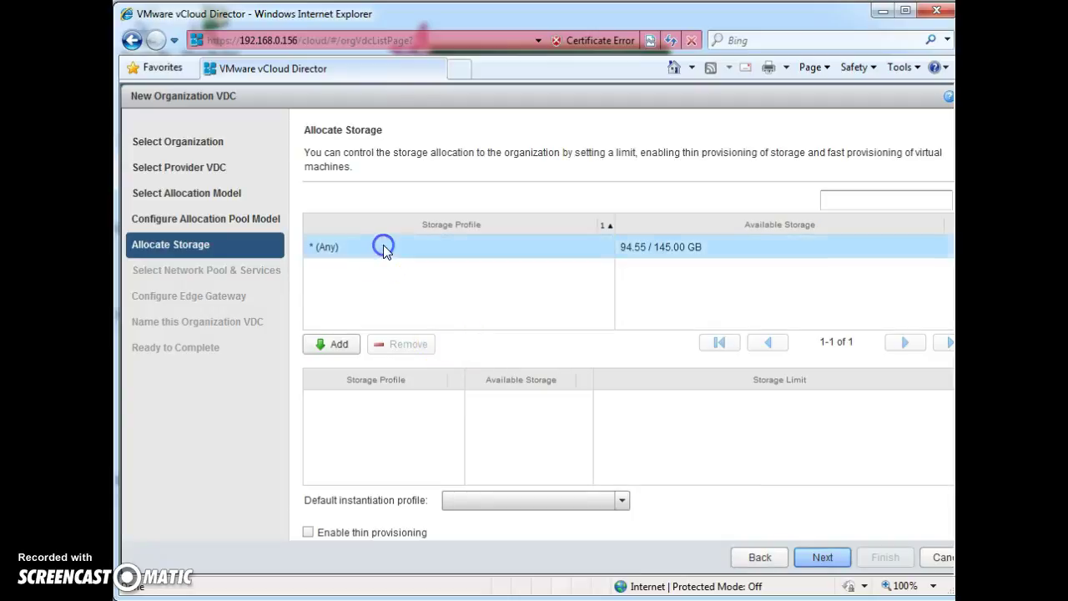
left_click(342, 344)
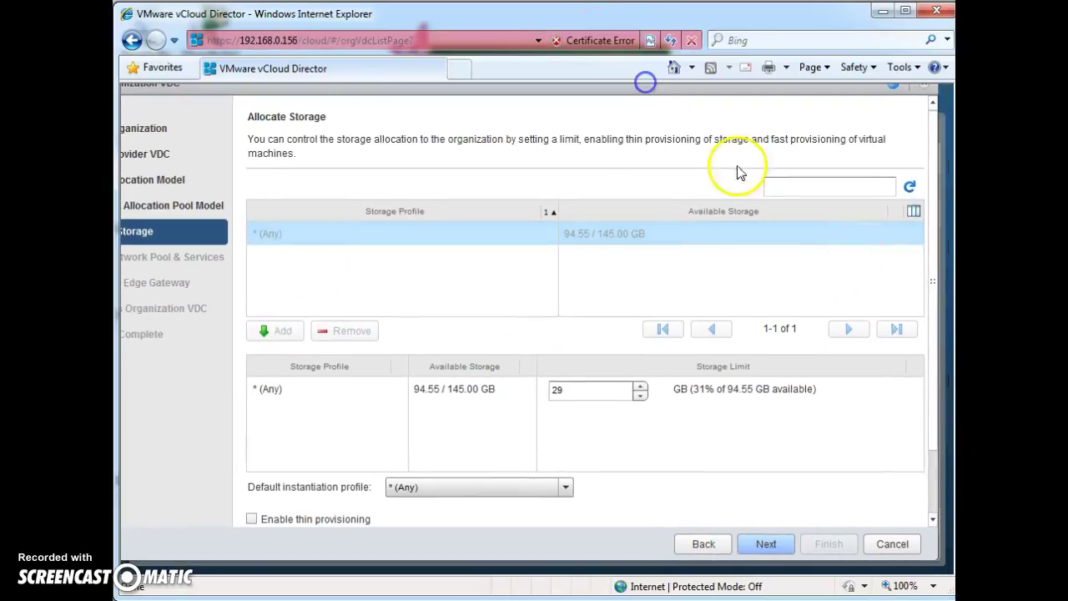
left_click_drag(934, 255, 943, 367)
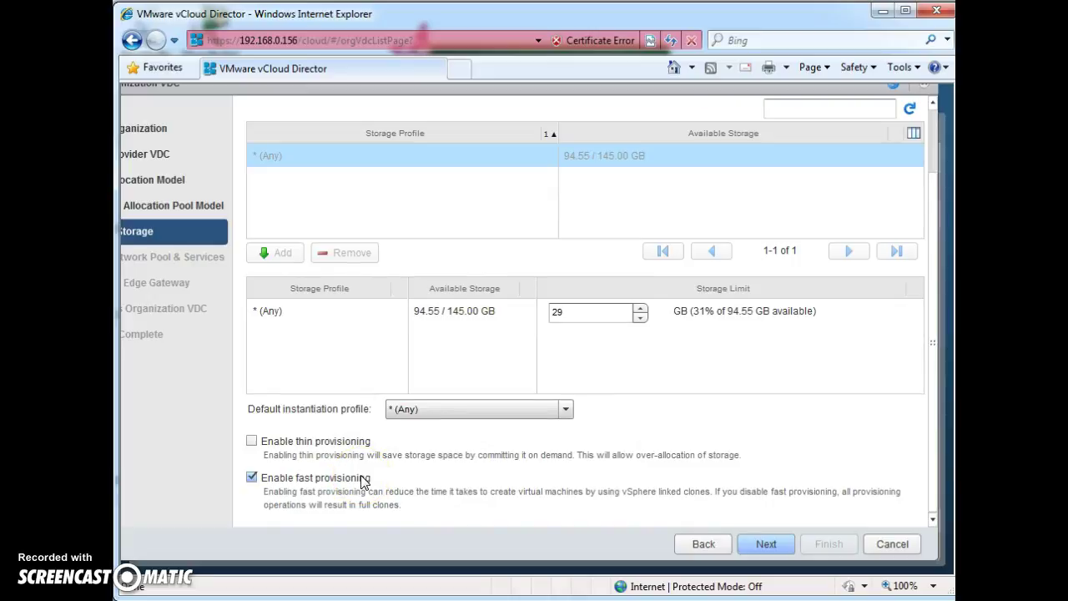
Step: Leave thin provisioning unchecked and fast provisioning checked for the Any storage profile
left_click(253, 442)
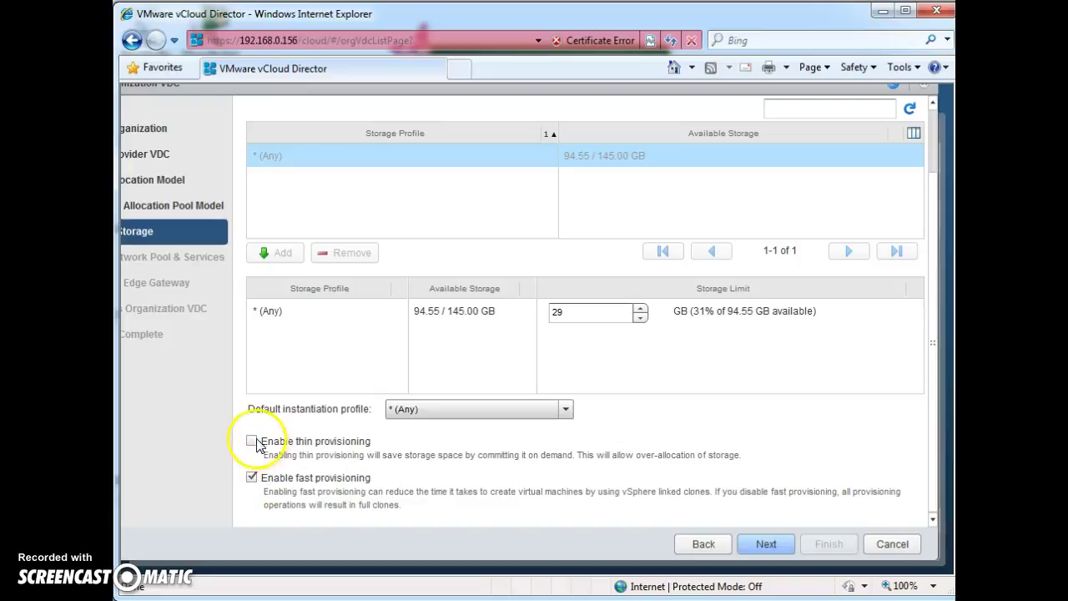
left_click(254, 442)
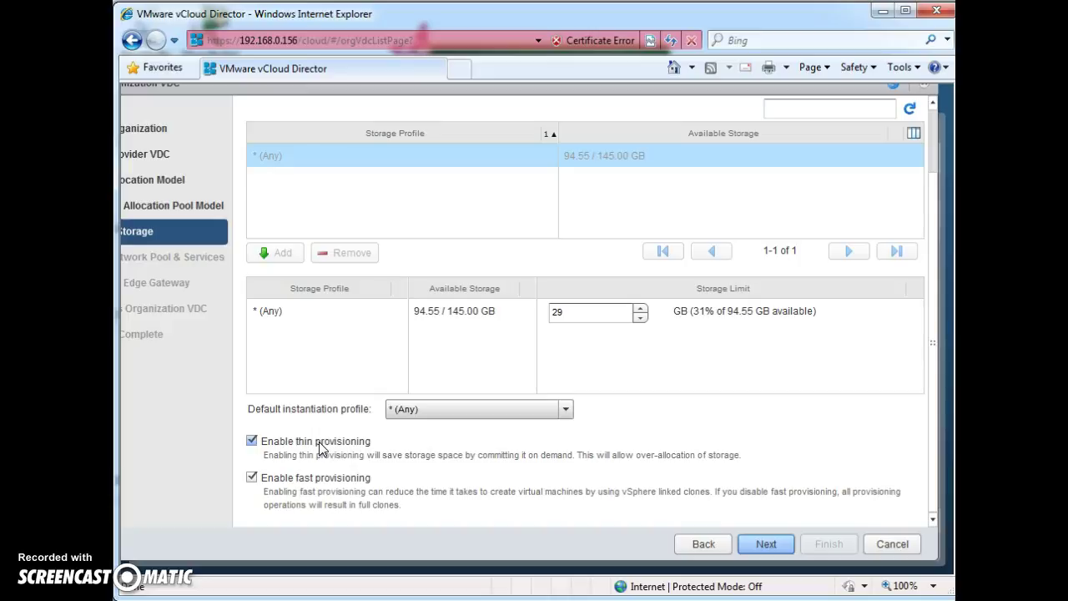
left_click(296, 416)
left_click(252, 441)
left_click(253, 443)
left_click_drag(774, 462, 381, 461)
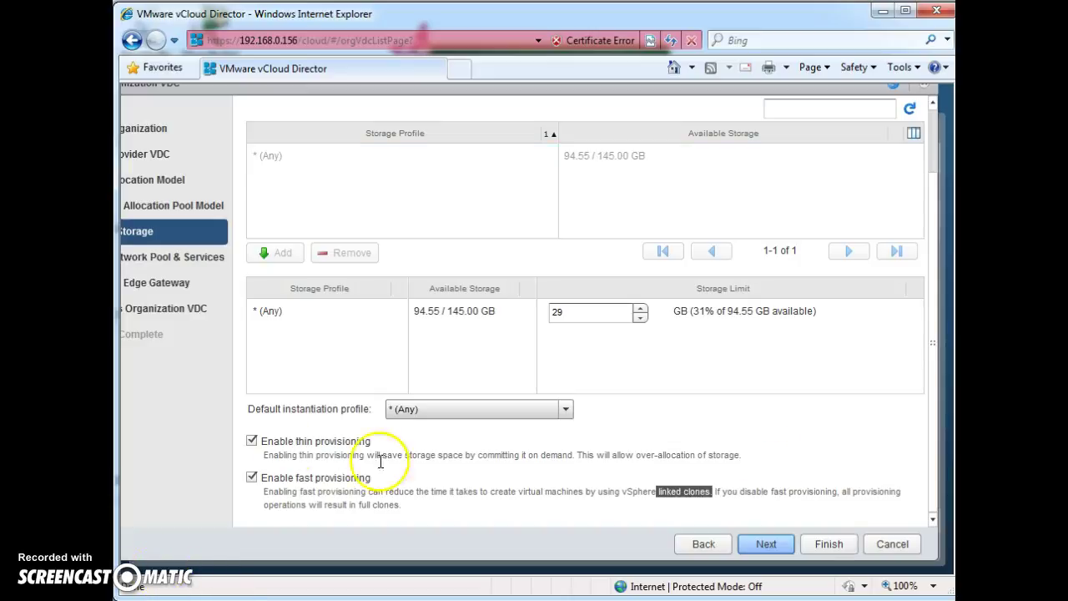
left_click(253, 441)
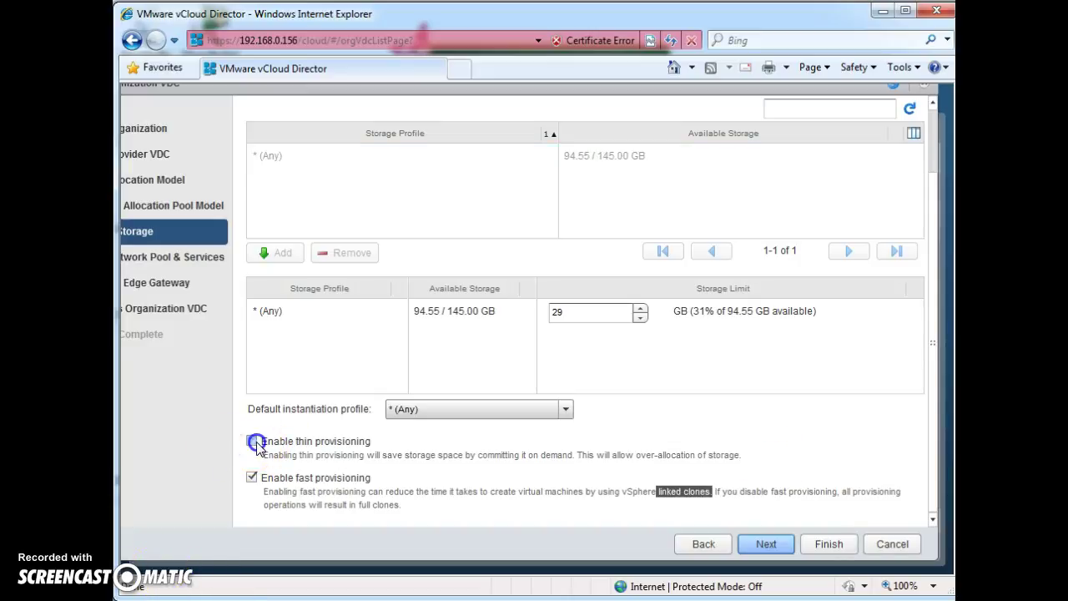
Step: Move past network pool and edge gateway, confirm the name Mac_vDC, and finish the wizard
left_click(770, 545)
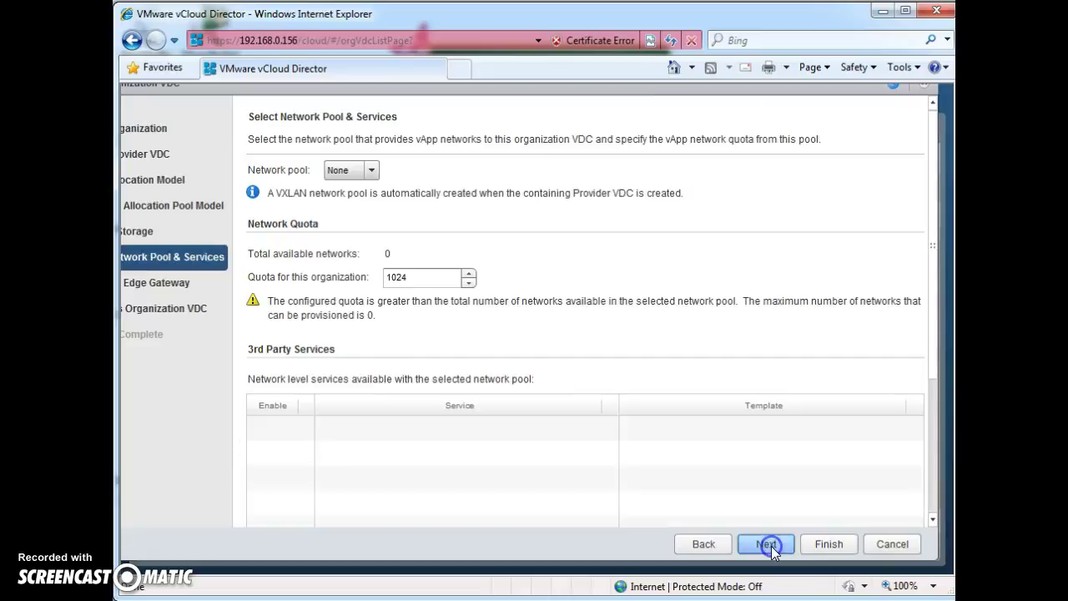
left_click(769, 545)
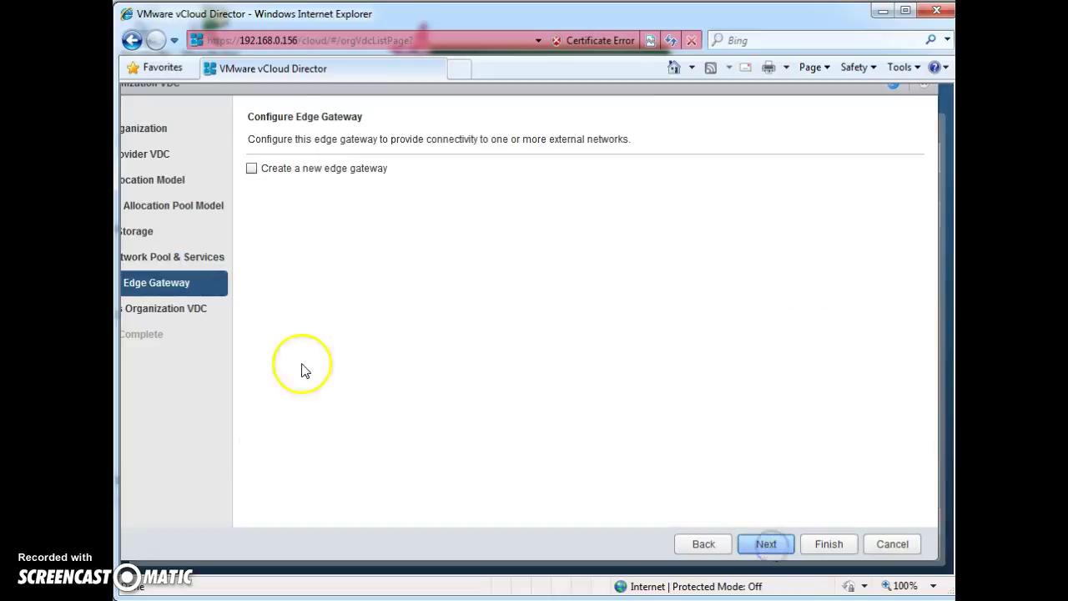
left_click(791, 544)
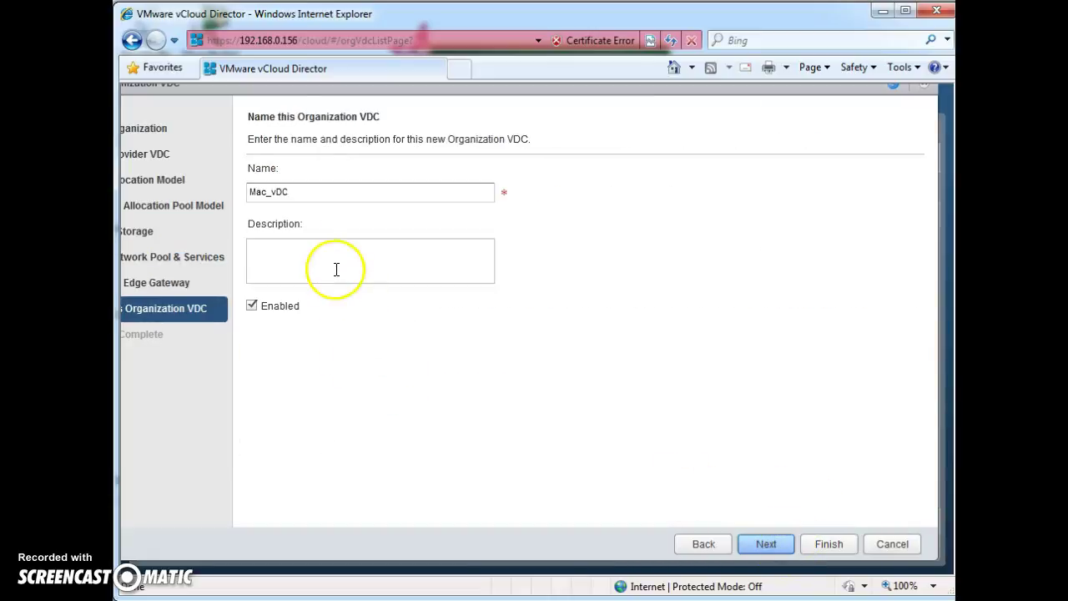
left_click_drag(305, 194, 250, 193)
left_click(291, 192)
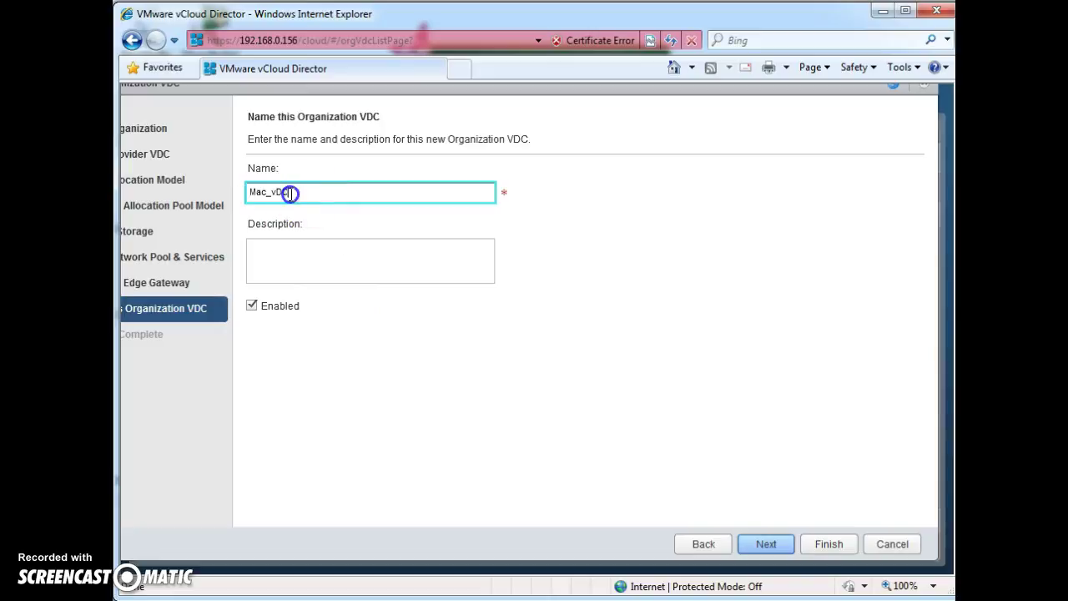
left_click(766, 544)
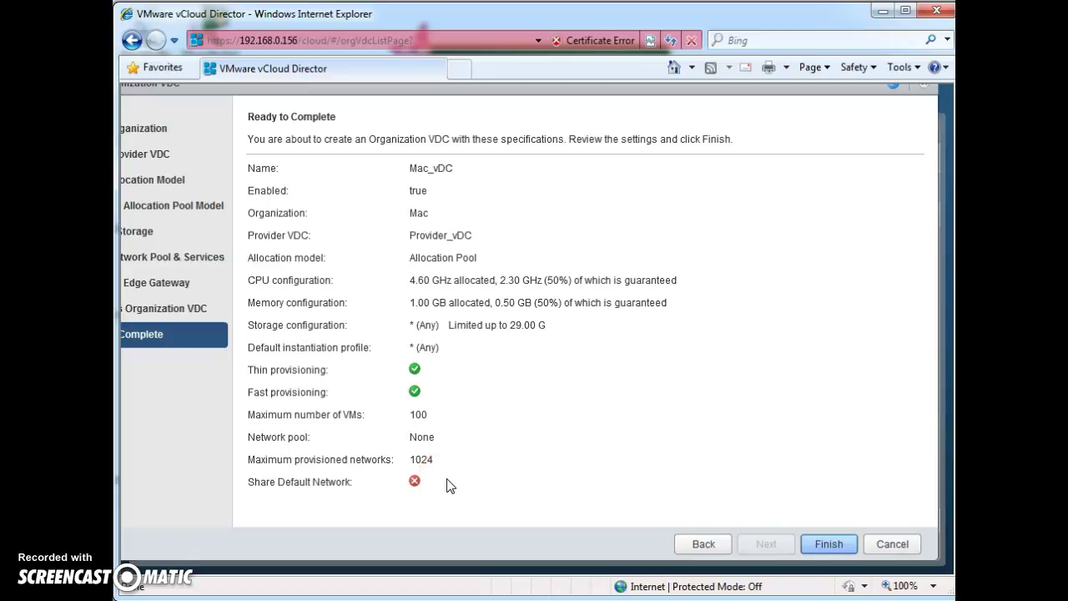
left_click(830, 544)
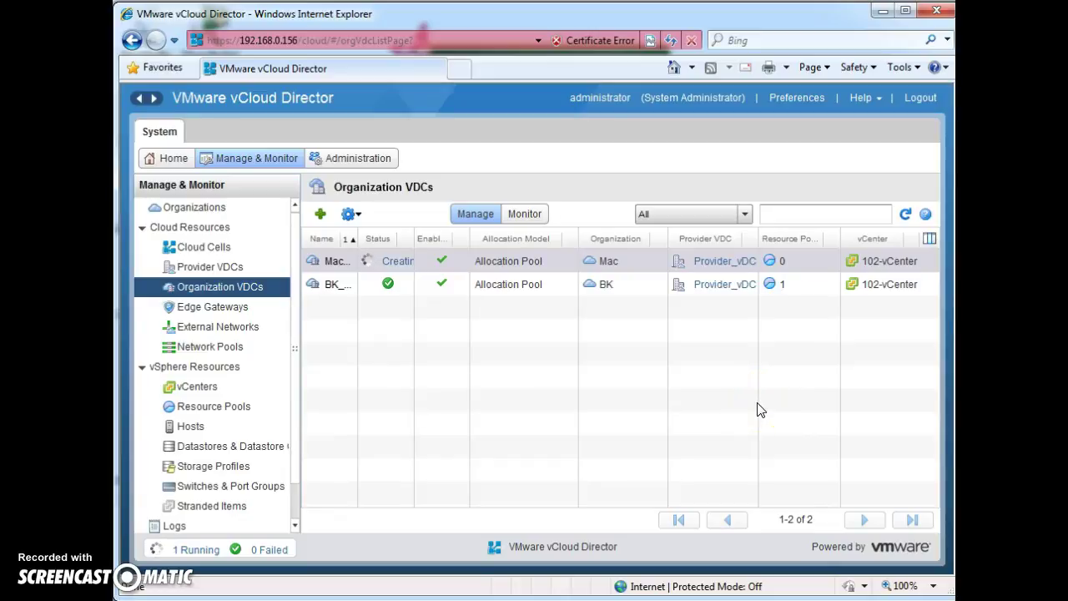
Step: Widen the Name column so Mac_vDC and BK_vDC show fully, then select BK_vDC
left_click_drag(357, 239, 371, 238)
left_click(419, 357)
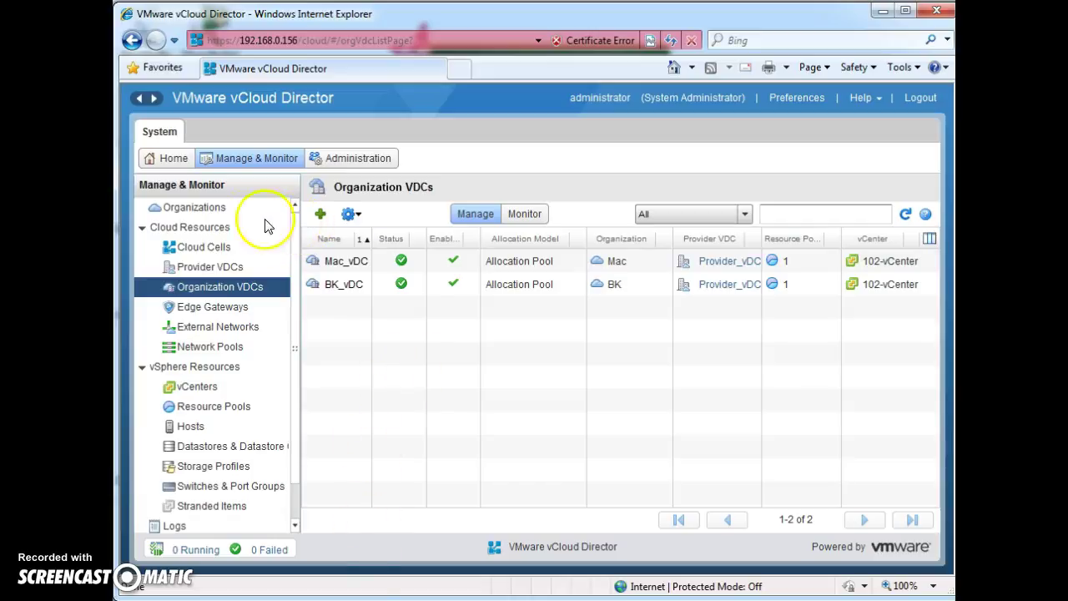
left_click(366, 286)
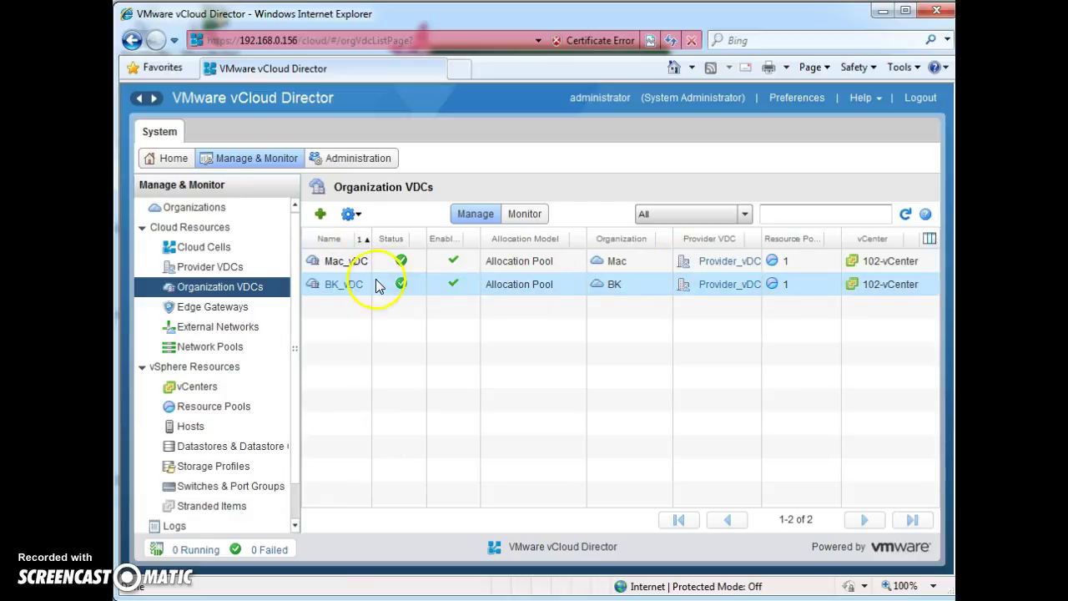
Step: Open the BK_vDC properties to review them, then close the window
right_click(359, 286)
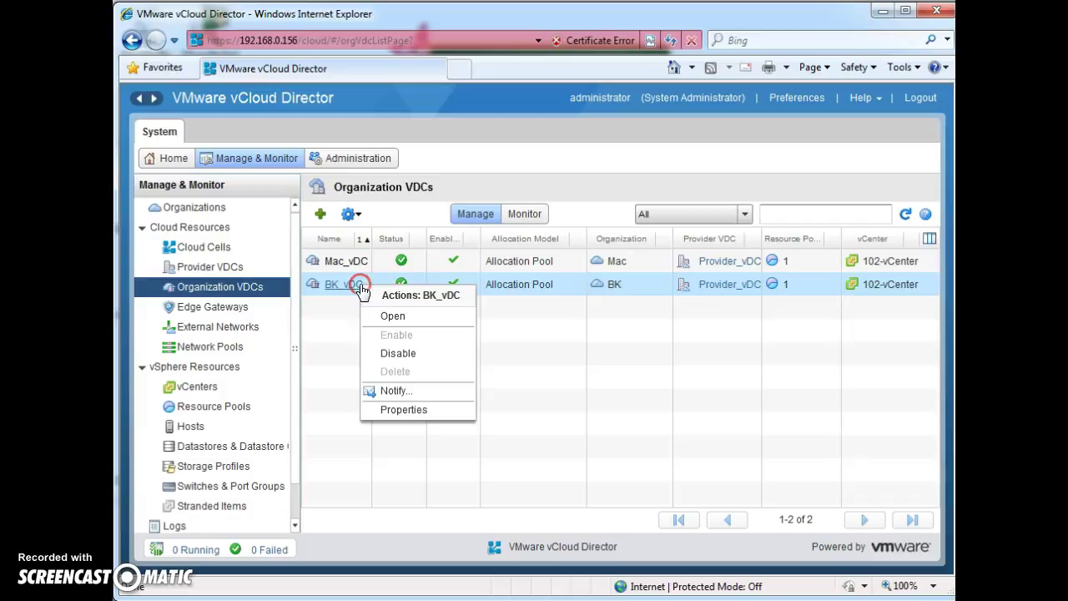
left_click(417, 410)
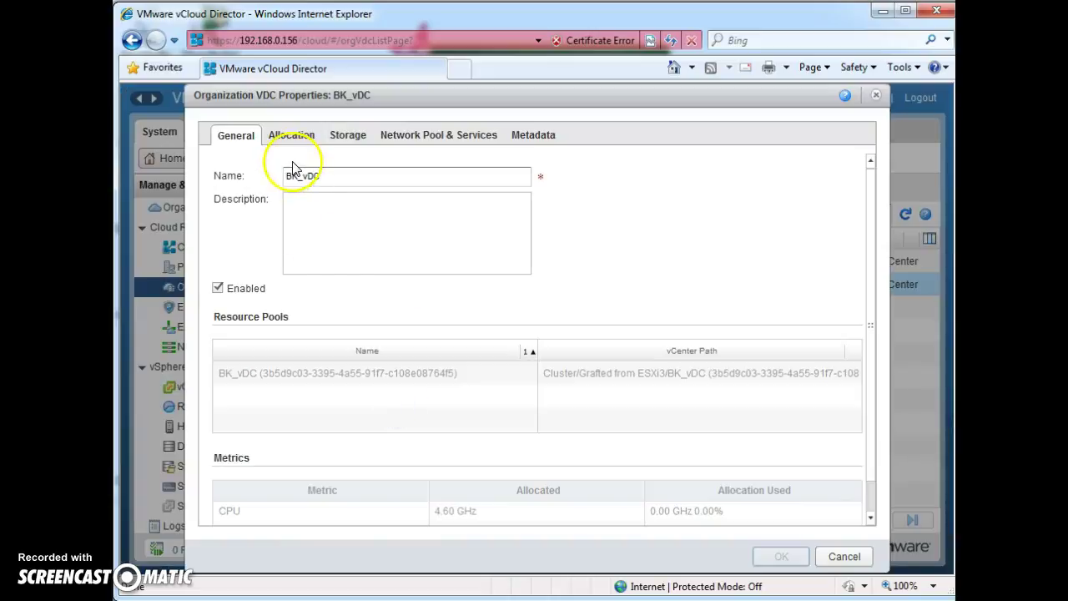
left_click_drag(537, 97, 551, 87)
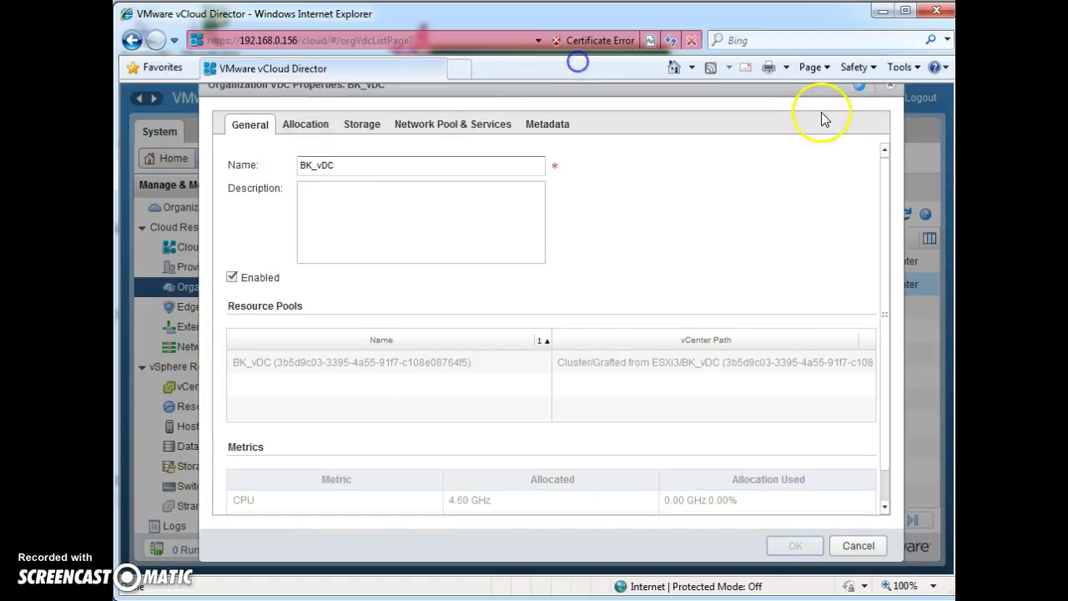
left_click(890, 86)
Step: From the Organizations list, select and copy the Default organization URL in Mac's properties
left_click(219, 209)
left_click(351, 285)
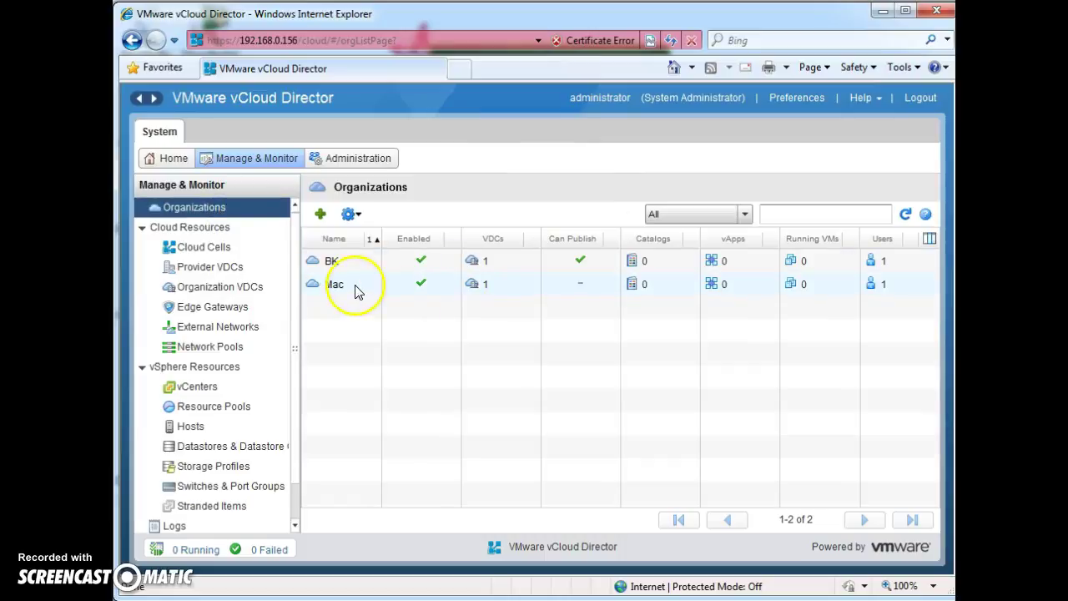
right_click(365, 290)
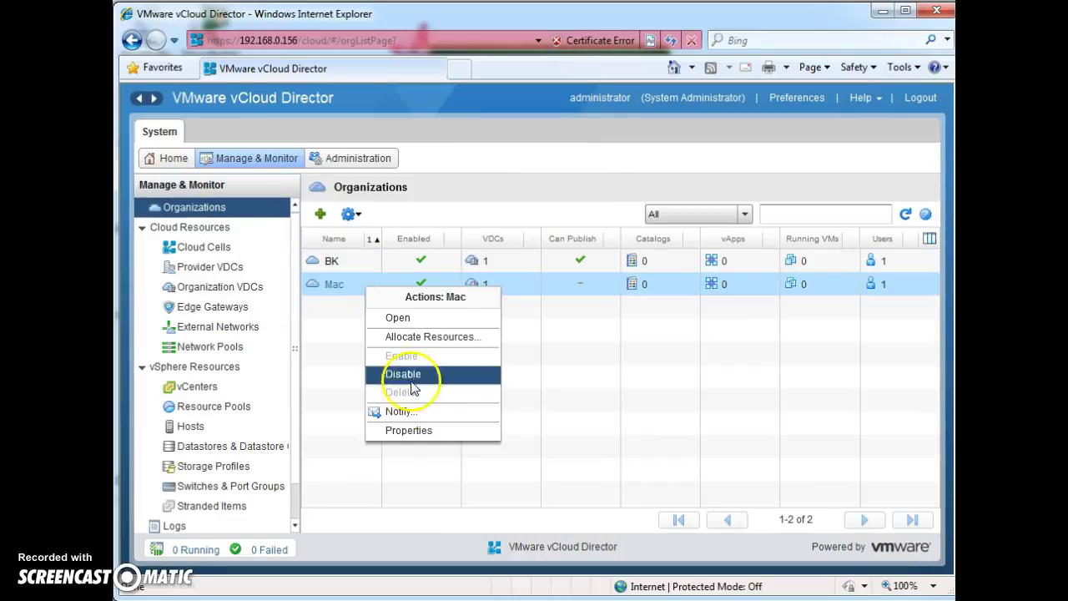
left_click(394, 429)
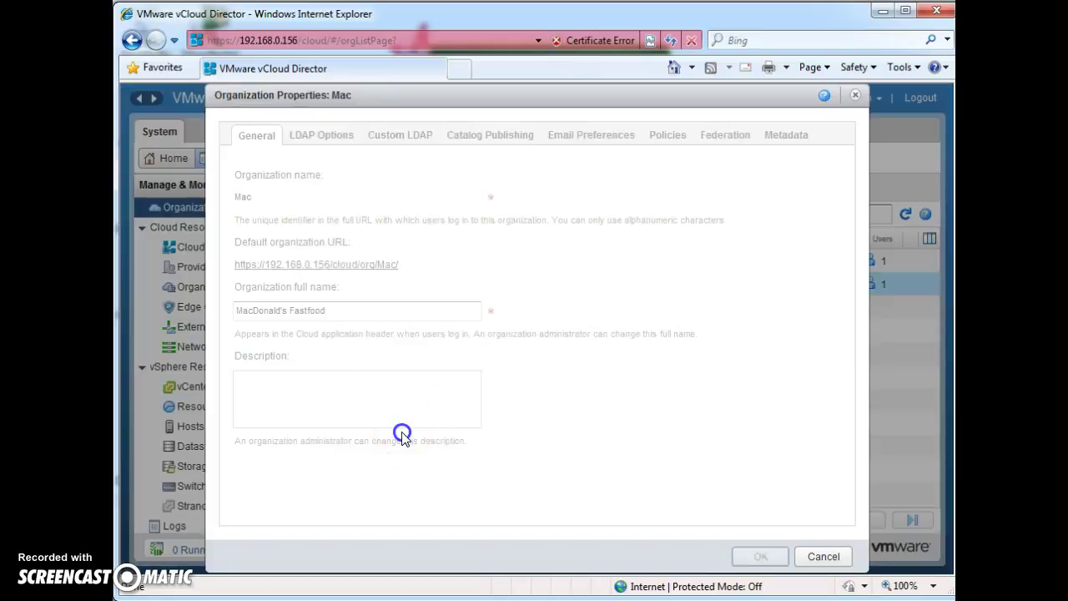
left_click_drag(394, 267, 236, 276)
left_click(266, 267)
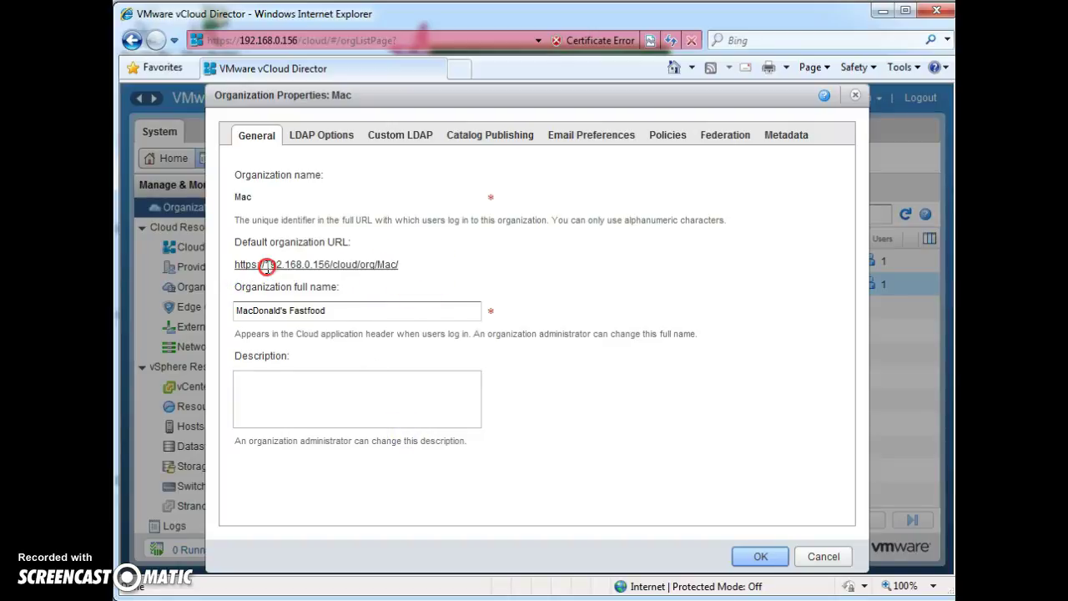
left_click_drag(406, 265, 249, 267)
key("ctrl+c")
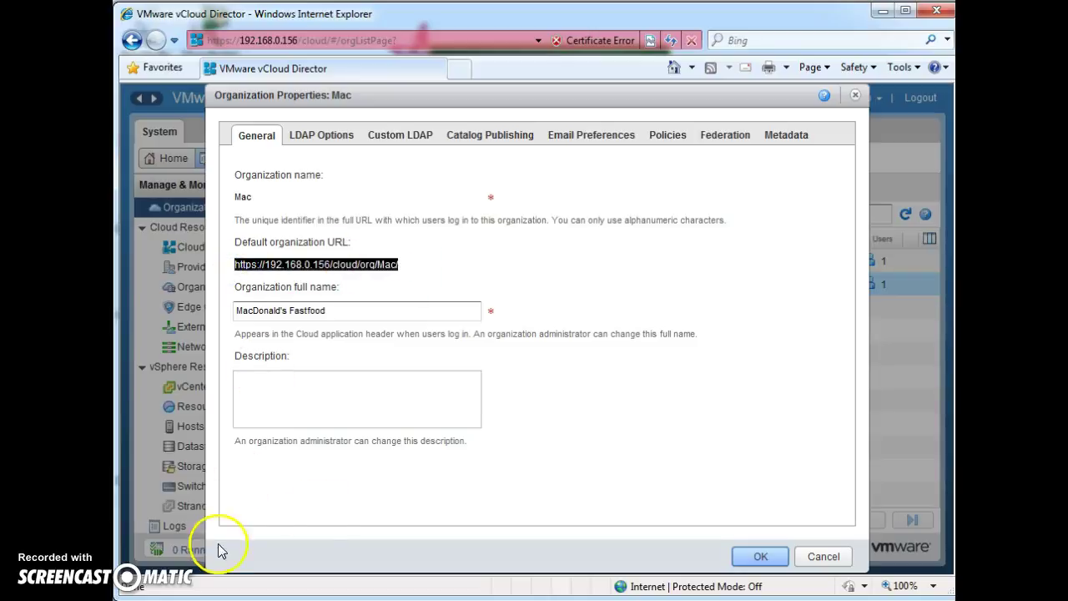
left_click(855, 95)
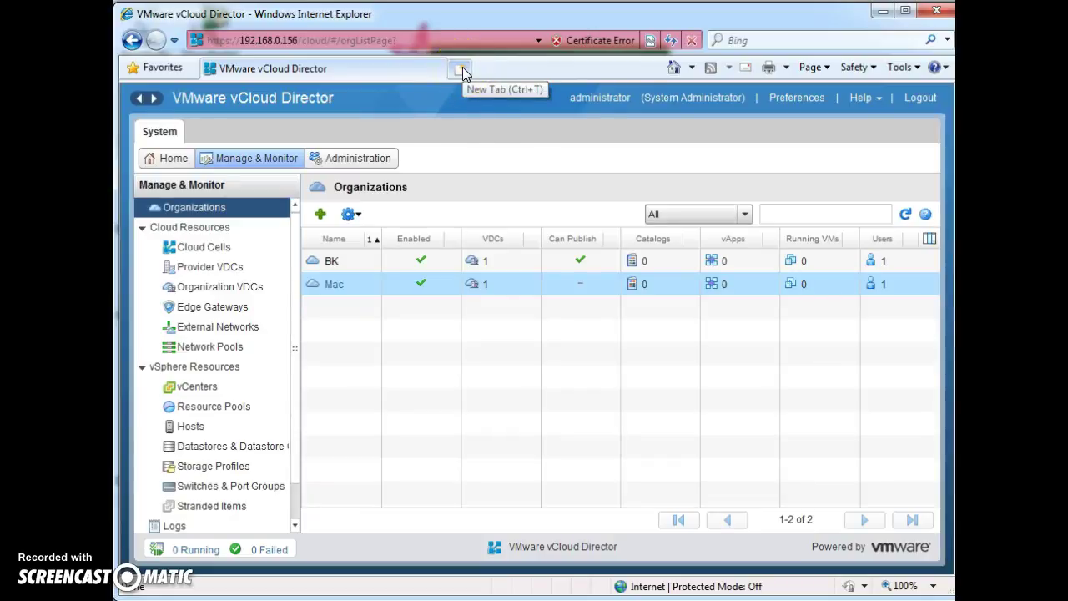
Step: Load the copied Mac org URL in a new Chrome tab, bypassing certificate and browser warnings
left_click(455, 600)
left_click(518, 57)
key("ctrl+v")
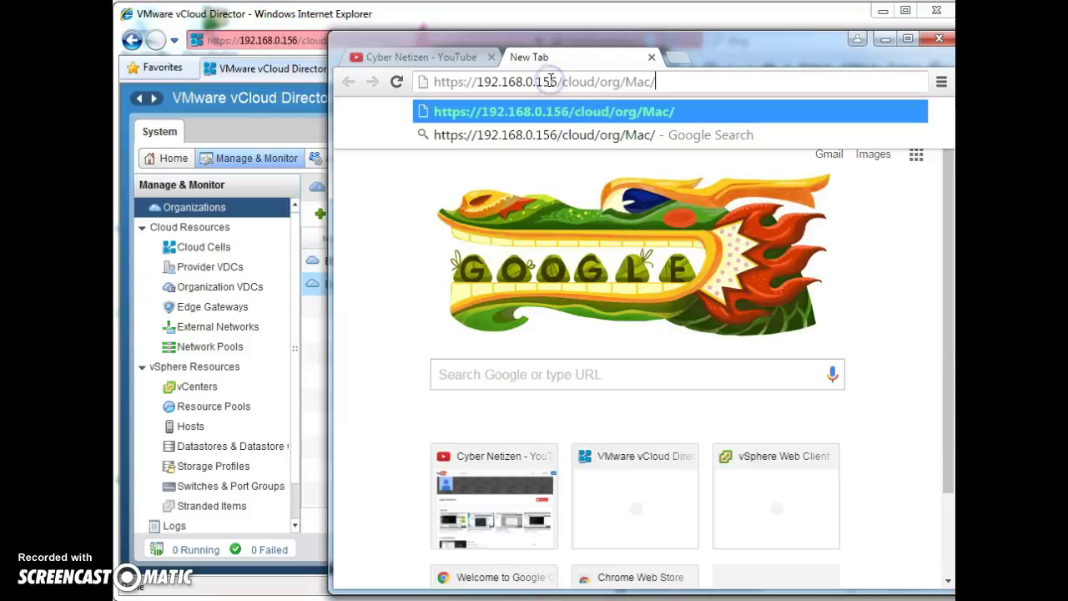
key("Return")
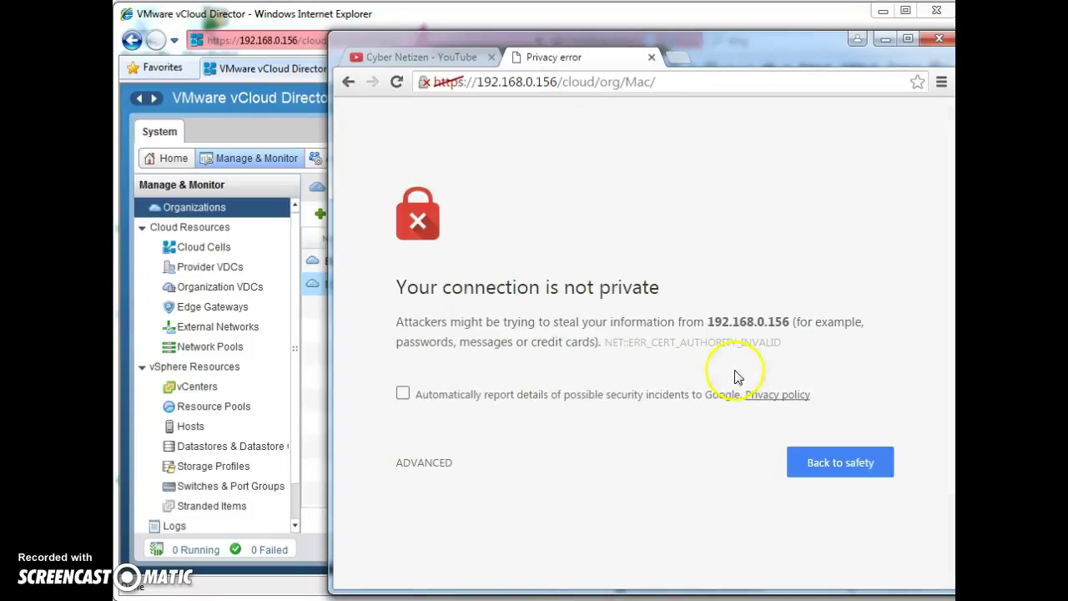
left_click(429, 463)
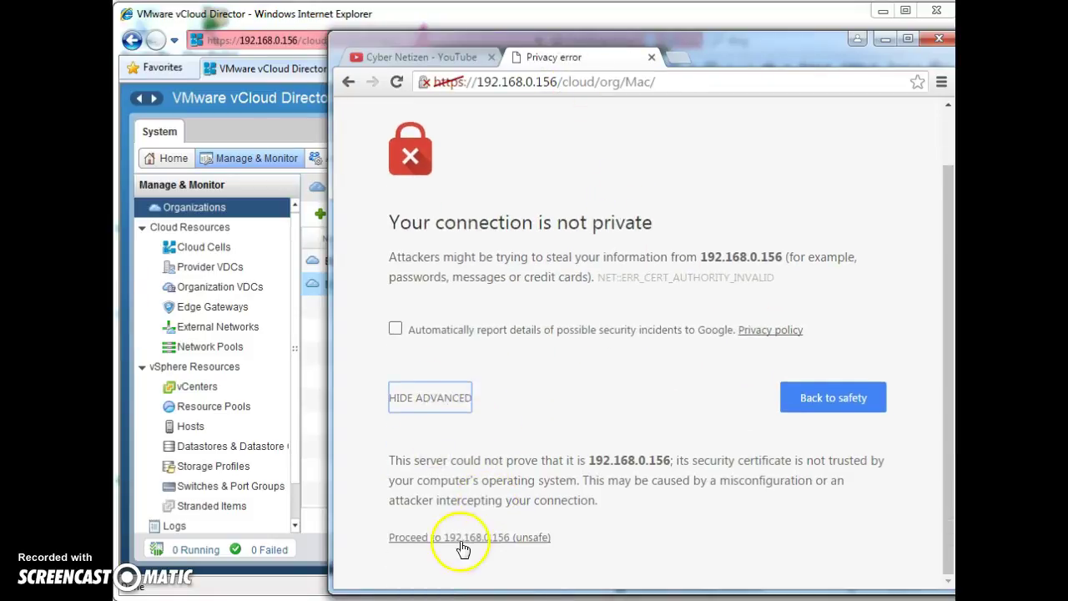
left_click(462, 538)
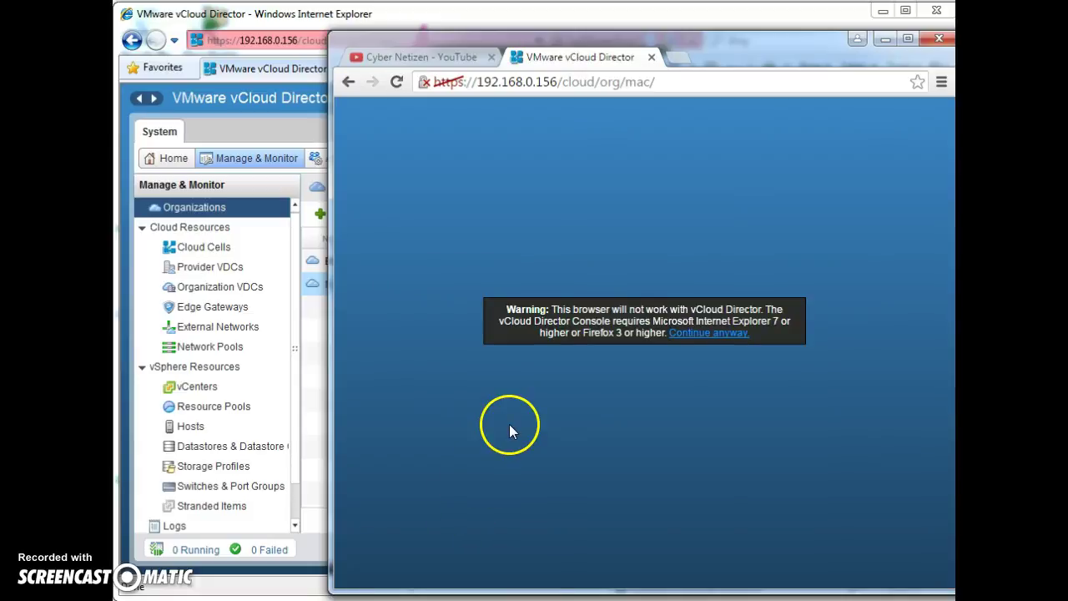
left_click(687, 334)
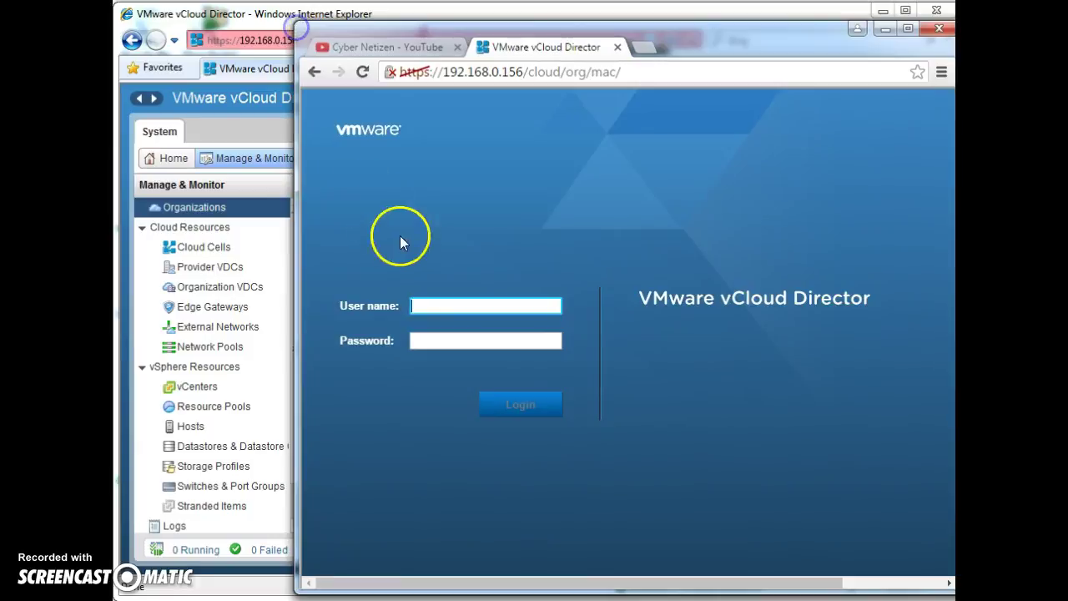
Step: Log in to the Mac portal with the organization administrator's user name and password
double_click(603, 72)
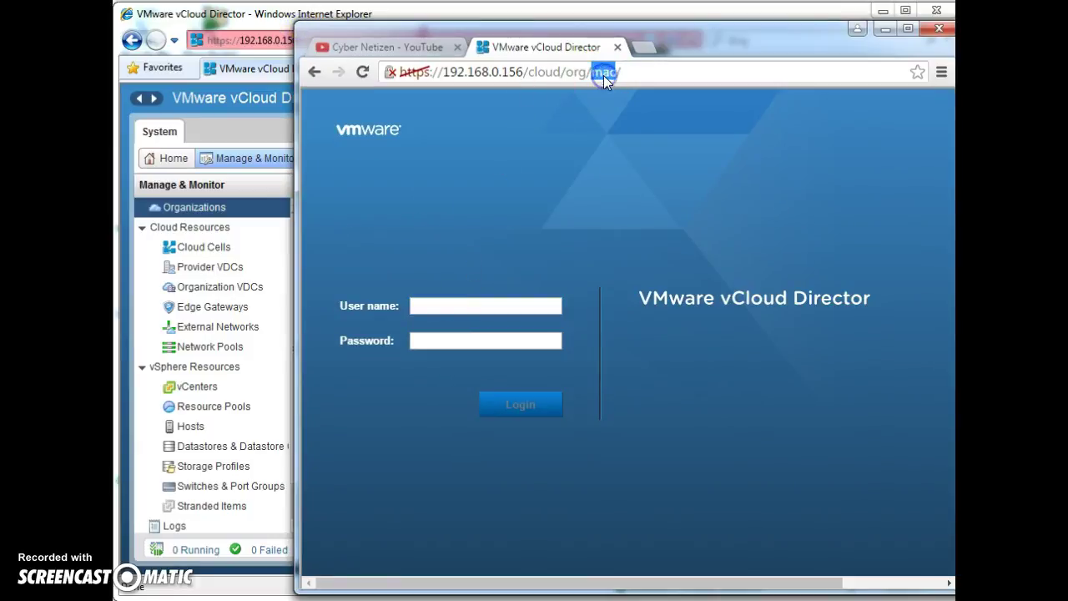
left_click(470, 302)
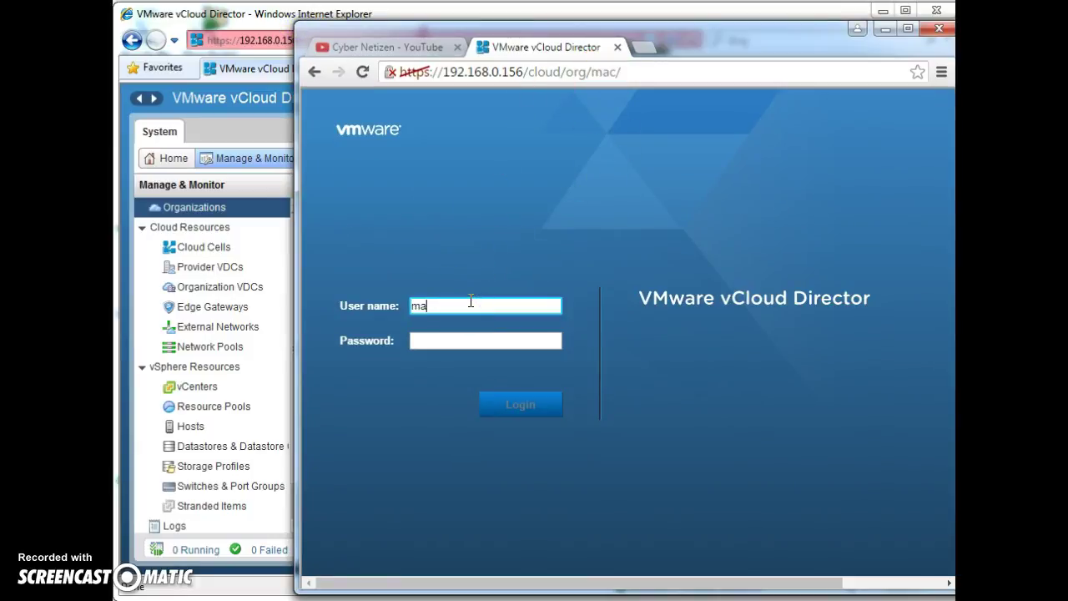
type("mac_admin")
key("Tab")
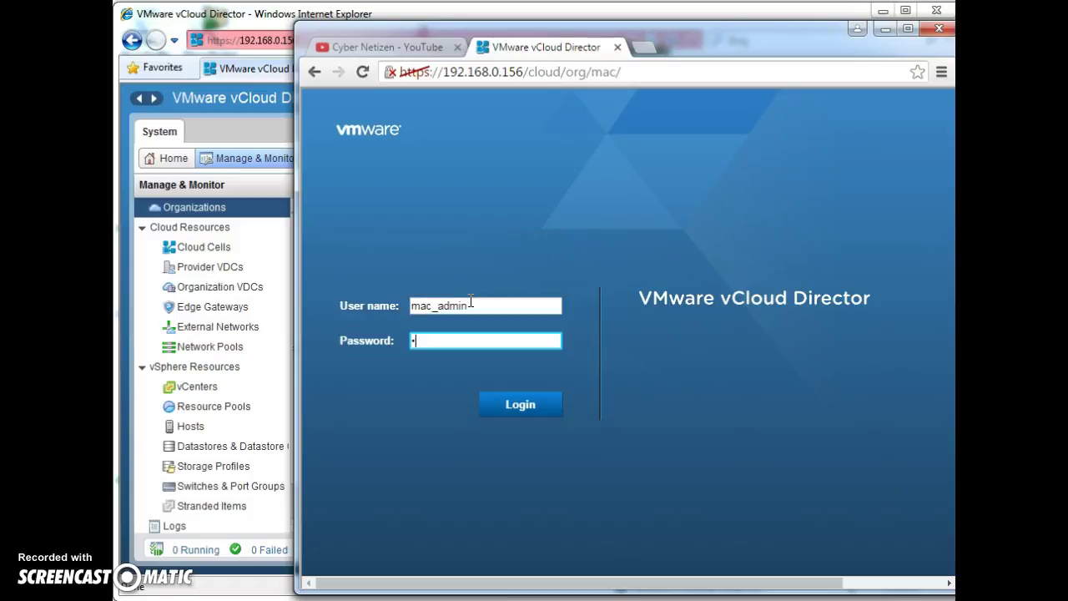
left_click(525, 404)
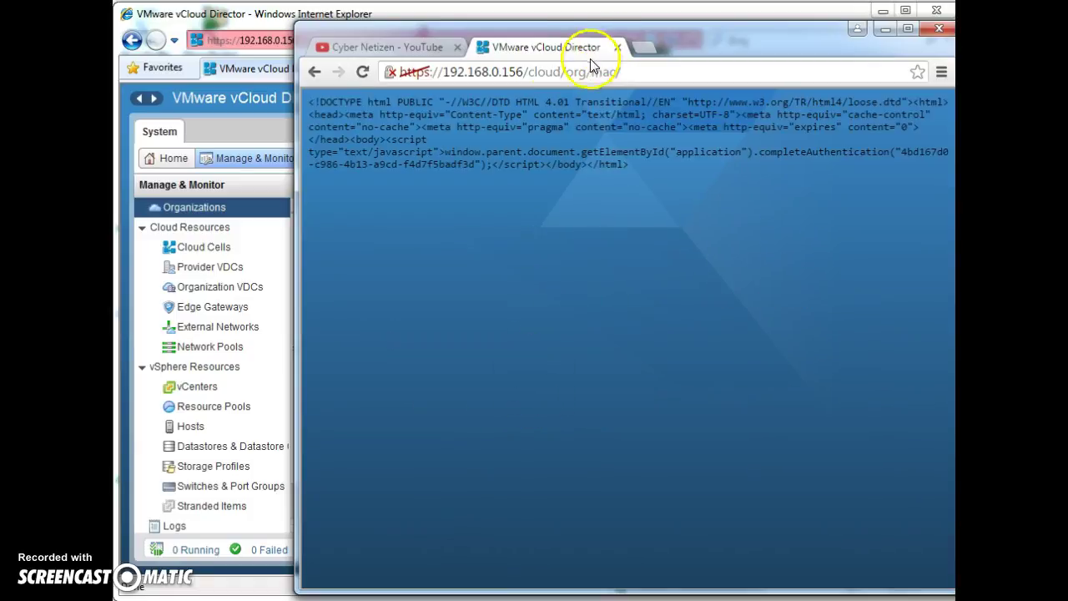
Step: Reload the page and continue past the unsupported-browser warnings so the portal loads
left_click(361, 72)
left_click(638, 326)
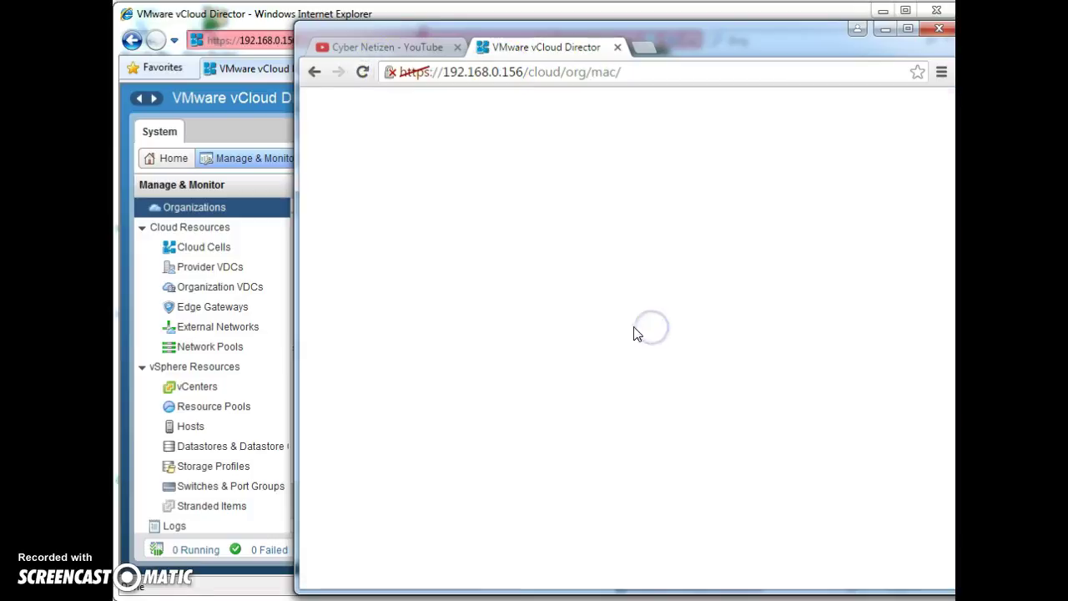
left_click(607, 328)
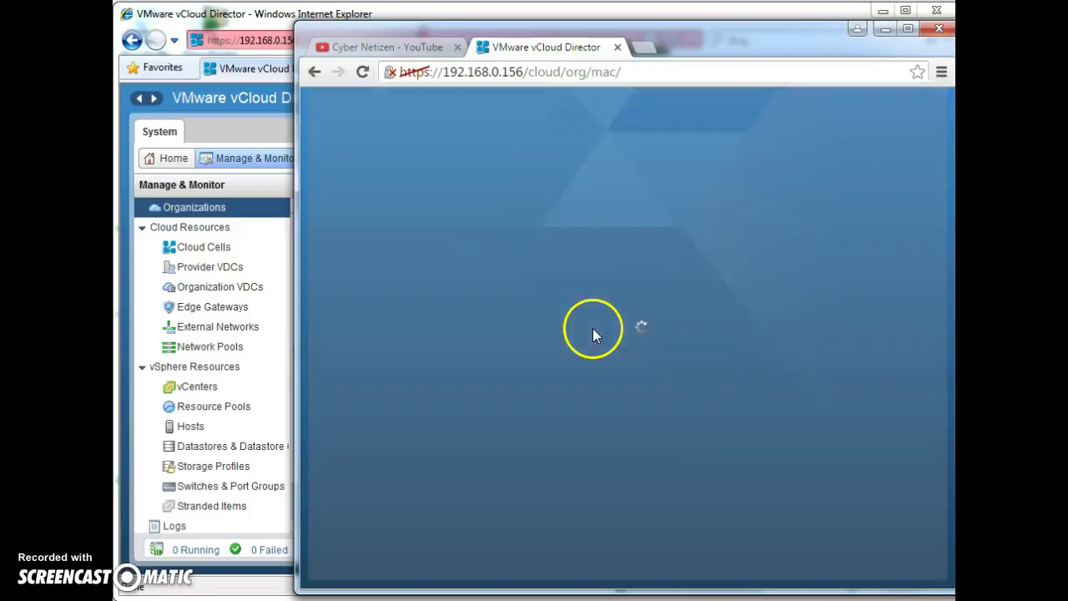